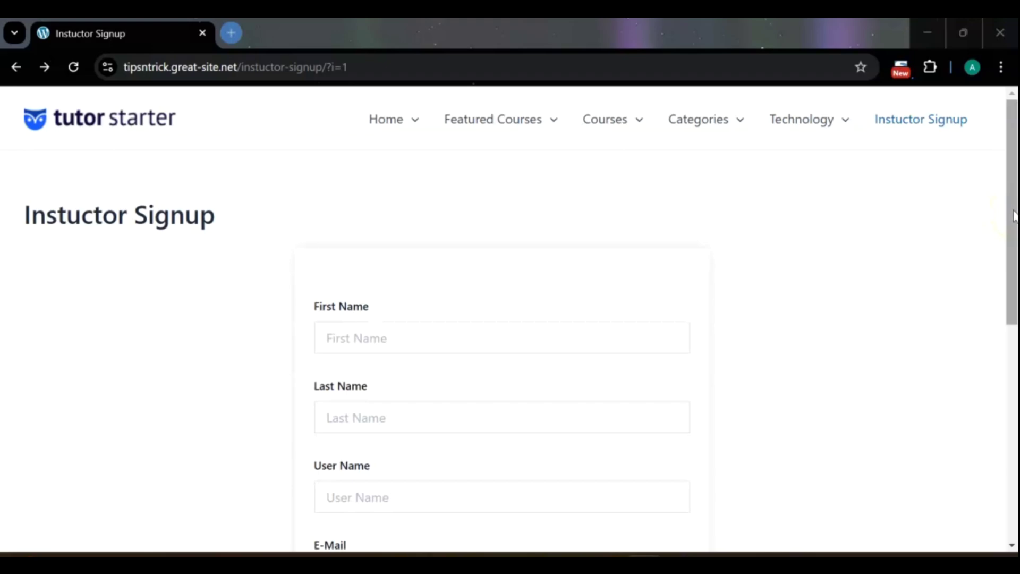
# - Fill in the first name, last name and user name from saved browser suggestions
pyautogui.moveTo(1014, 216); pyautogui.dragTo(1014, 249)
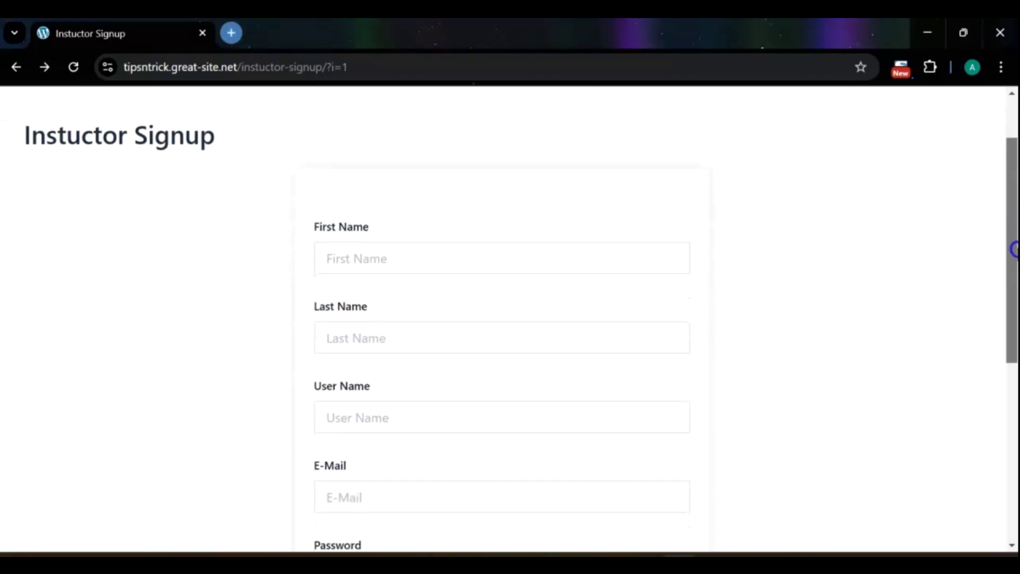
pyautogui.click(534, 264)
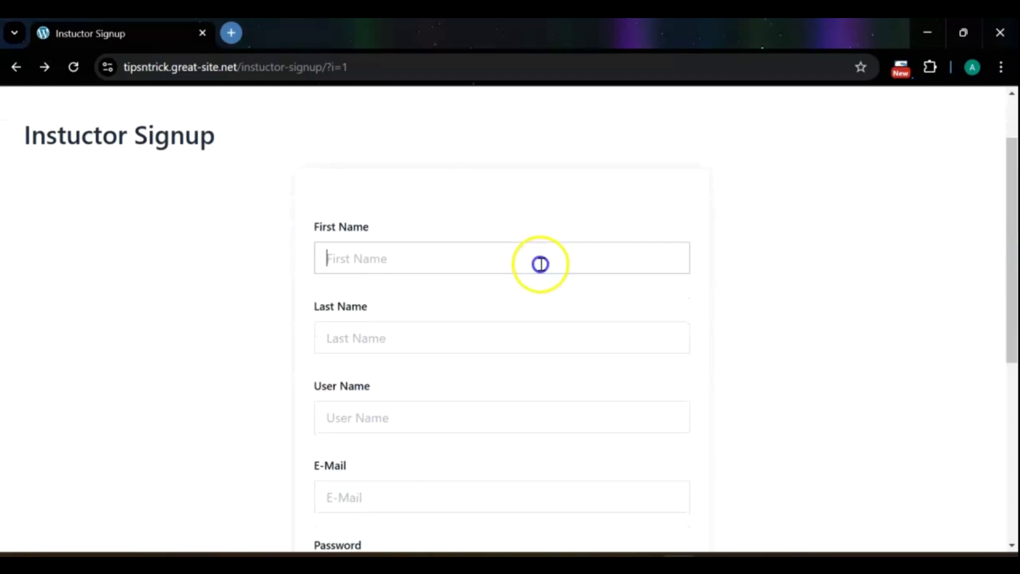
pyautogui.click(437, 298)
pyautogui.click(437, 338)
pyautogui.click(419, 376)
pyautogui.click(426, 417)
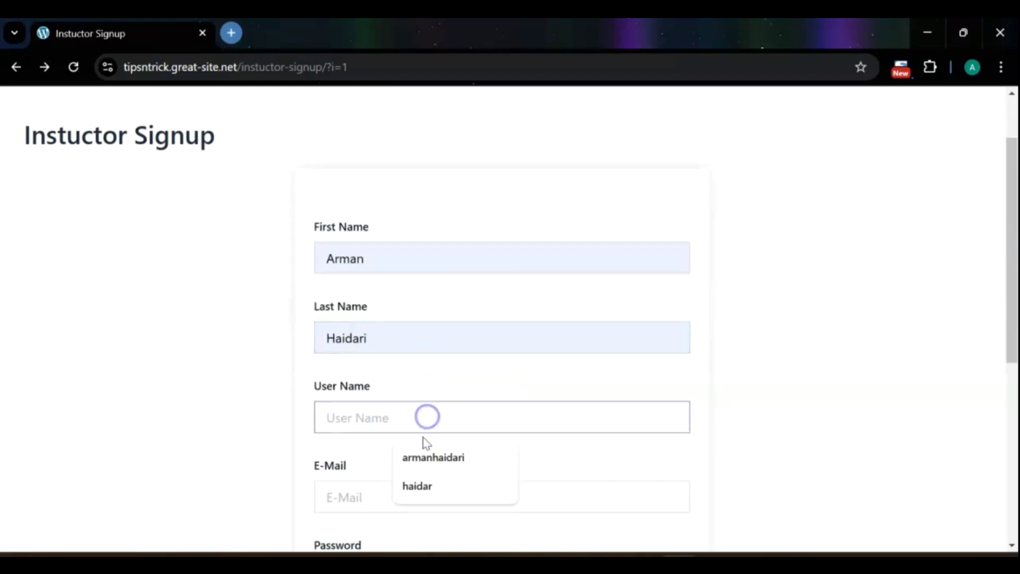
pyautogui.click(425, 485)
# - Enter the e-mail and matching passwords, then submit the instructor registration
pyautogui.moveTo(1008, 257); pyautogui.dragTo(1009, 369)
pyautogui.click(501, 266)
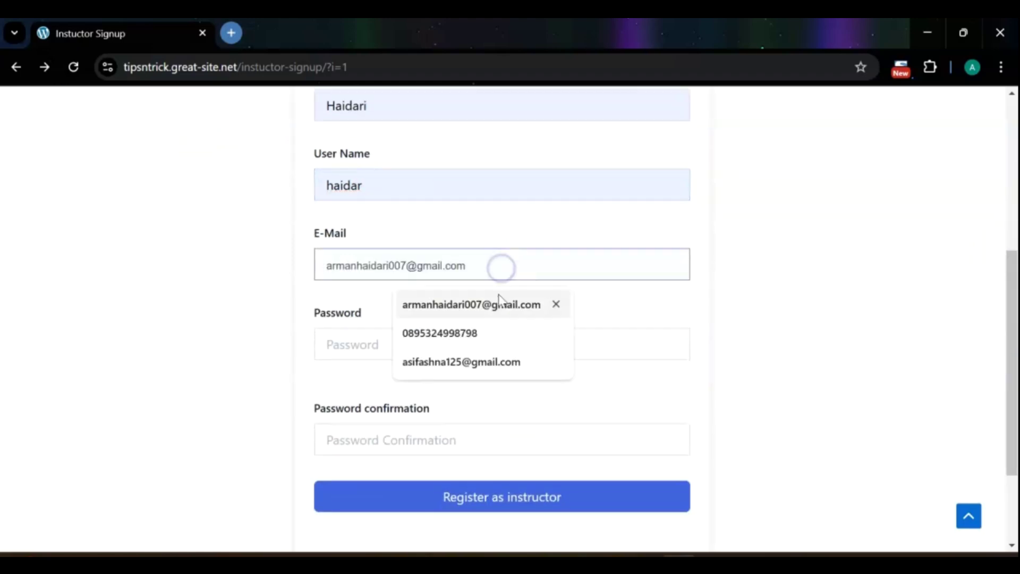
pyautogui.click(476, 359)
pyautogui.click(451, 353)
pyautogui.write('12')
pyautogui.click(360, 464)
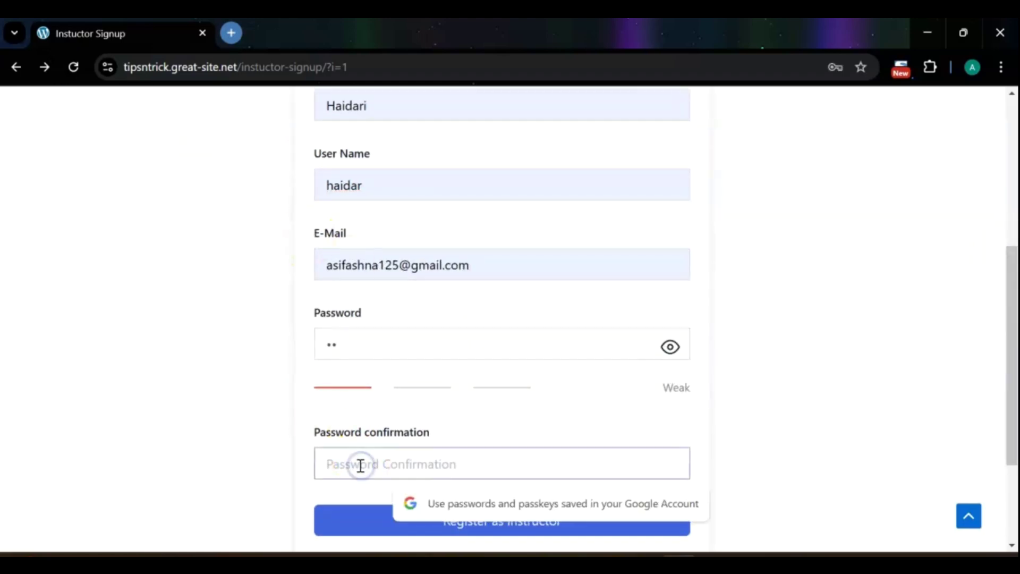
pyautogui.write('12')
pyautogui.click(474, 523)
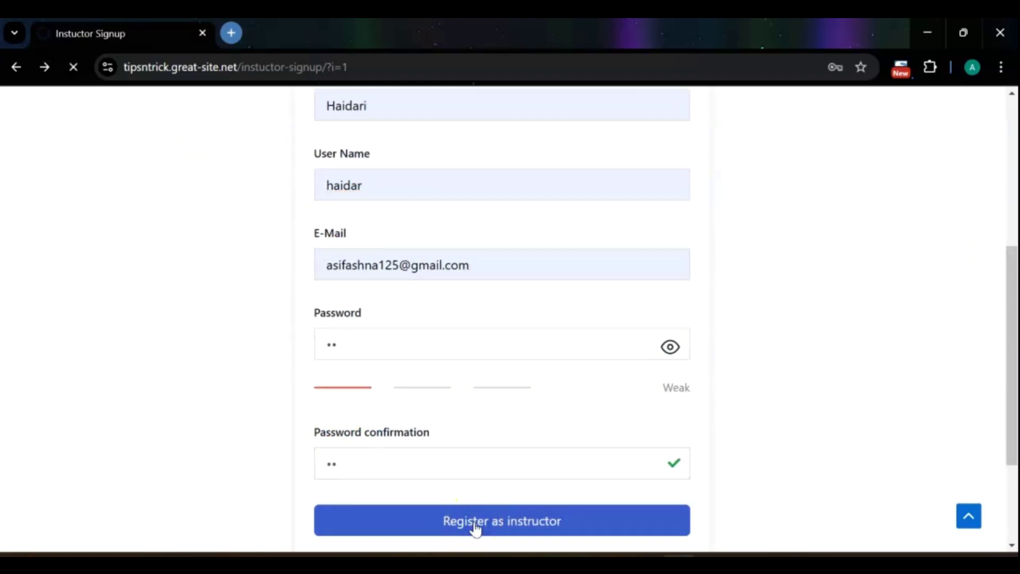
pyautogui.scroll(-6, 485, 462)
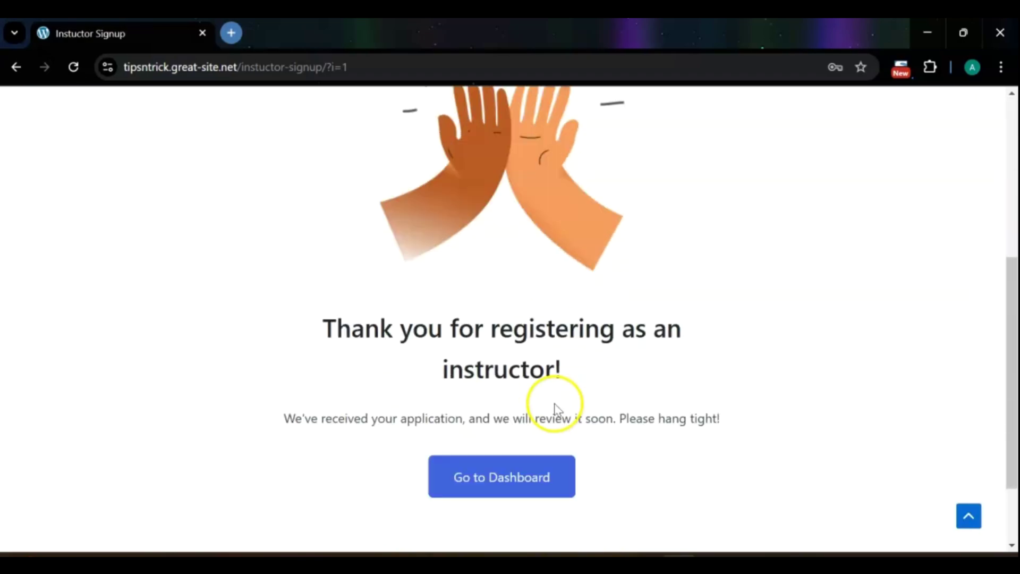
# - Go to the new user's dashboard and log out
pyautogui.click(530, 465)
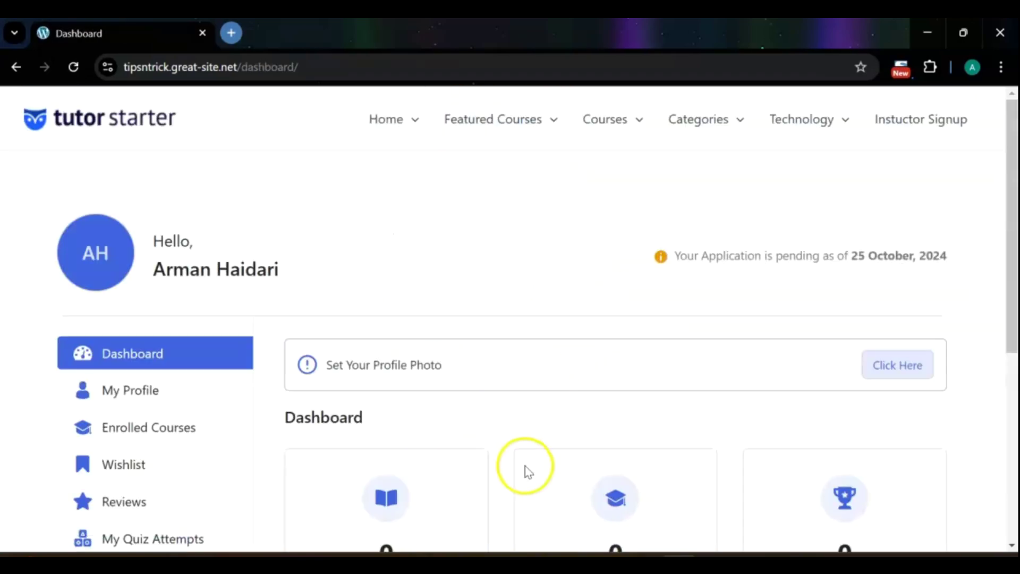
pyautogui.moveTo(1013, 170); pyautogui.dragTo(1012, 364)
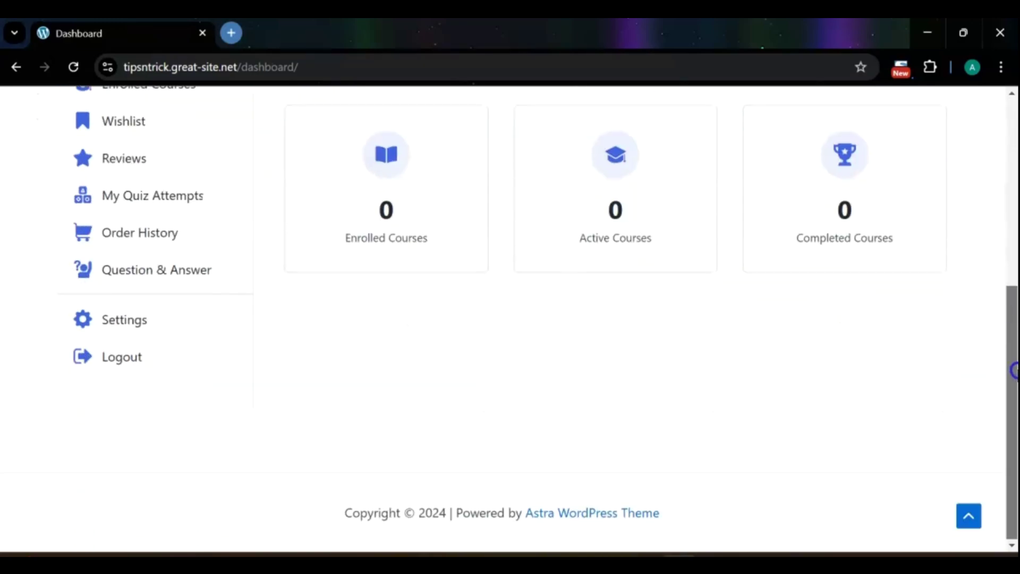
pyautogui.click(103, 362)
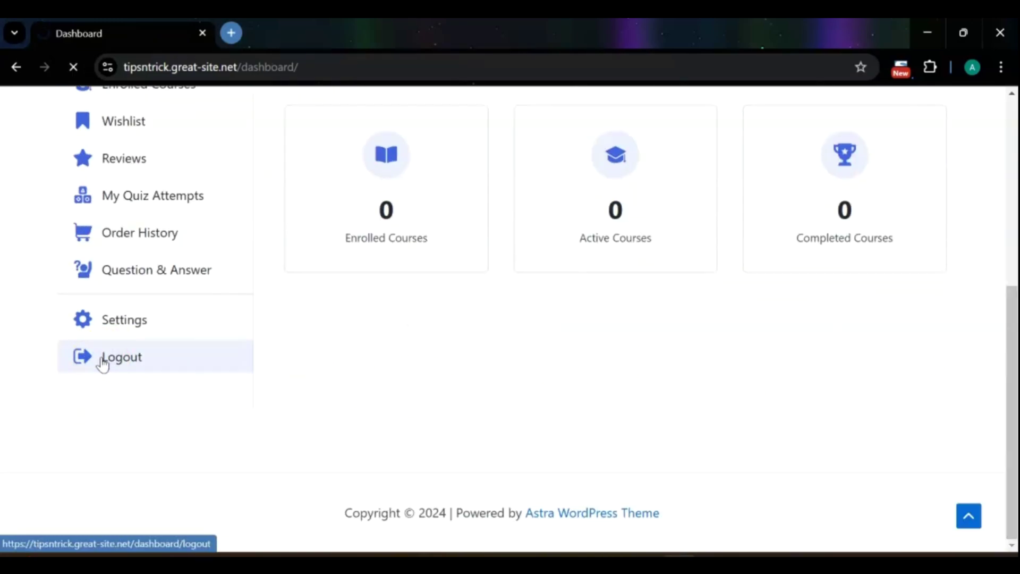
# - Sign in with the new instructor's username and password, with Keep me signed in ticked
pyautogui.click(438, 271)
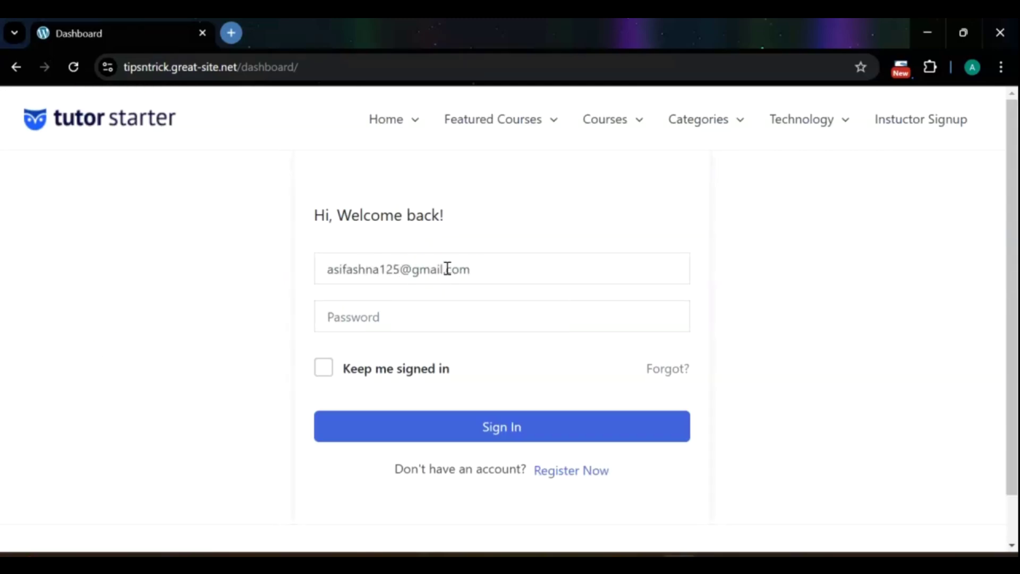
pyautogui.click(439, 314)
pyautogui.write('••')
pyautogui.click(318, 373)
pyautogui.click(537, 430)
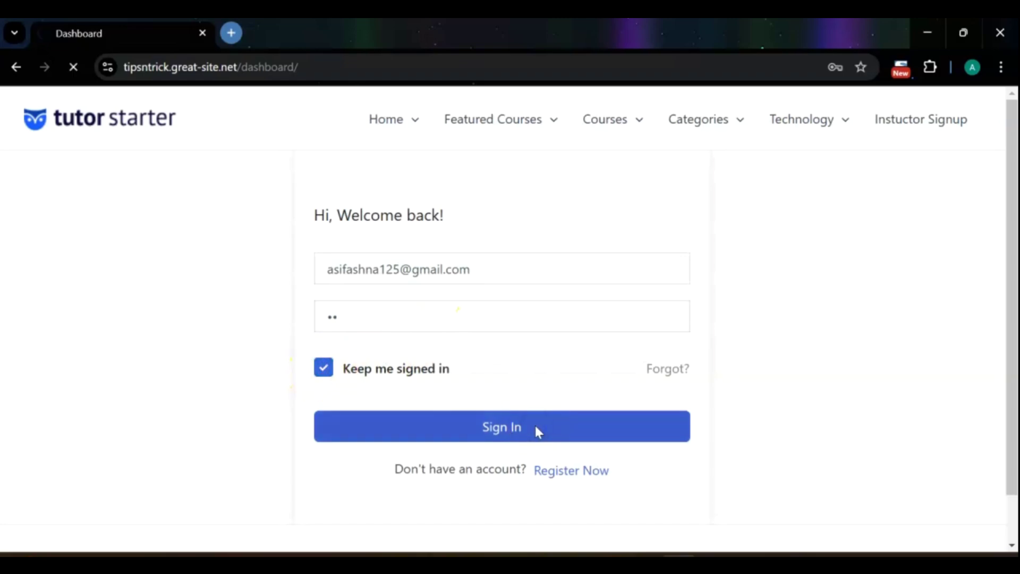
pyautogui.scroll(-2, 1011, 216)
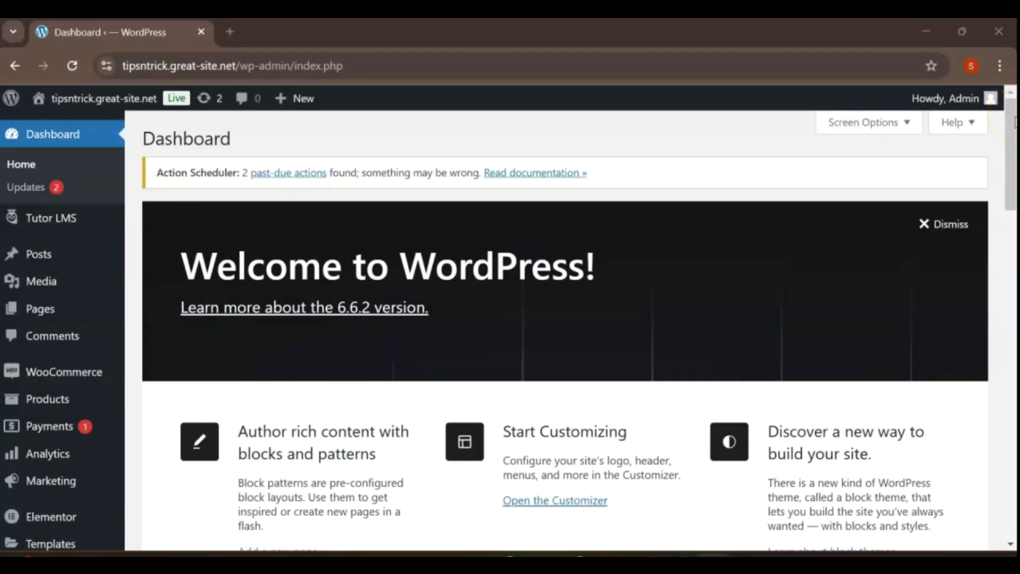
# - Tick Membership 'Anyone can register' under Settings > General and save the changes
pyautogui.moveTo(1013, 122); pyautogui.dragTo(1014, 215)
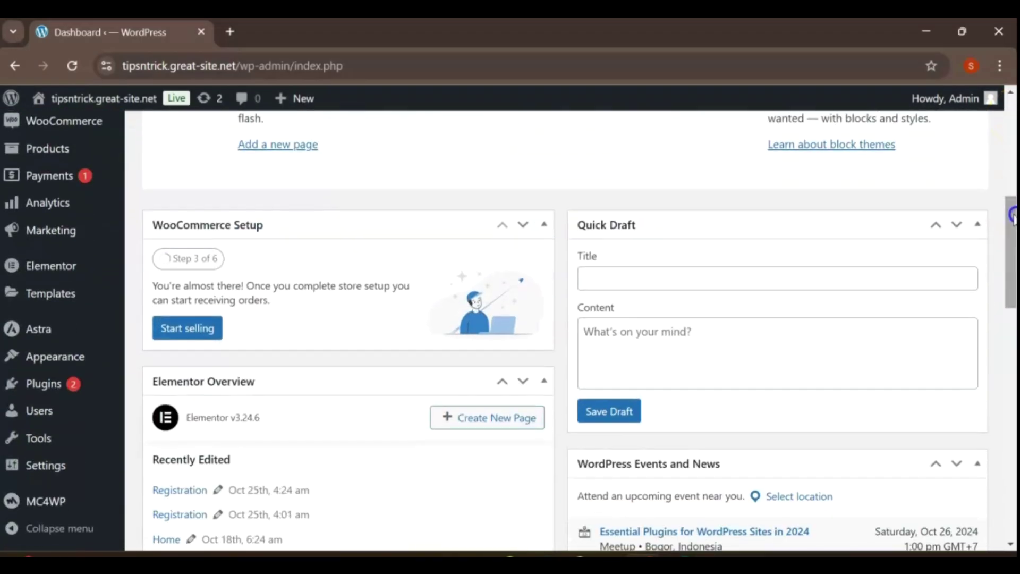
pyautogui.click(63, 465)
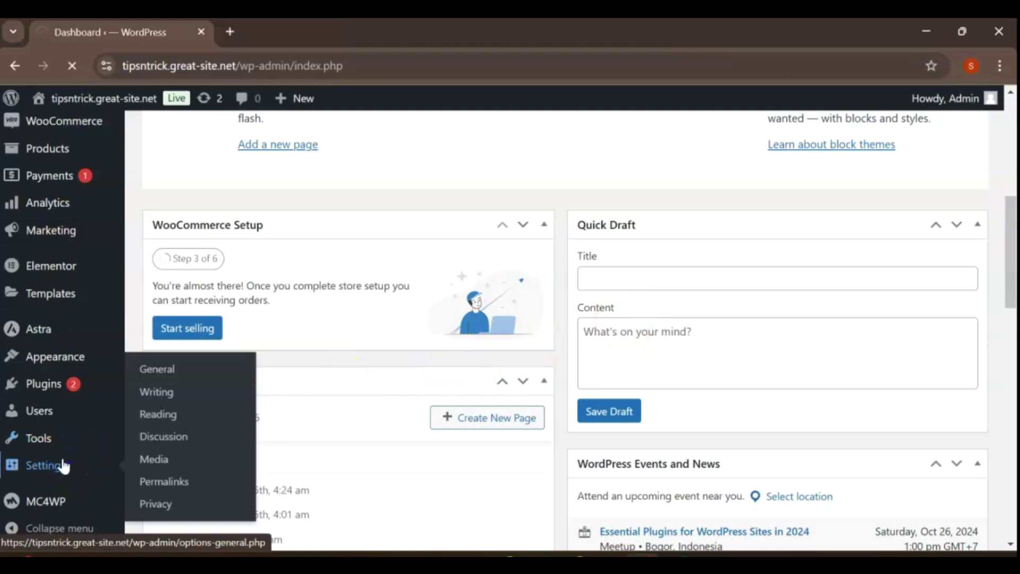
pyautogui.scroll(-7, 138, 286)
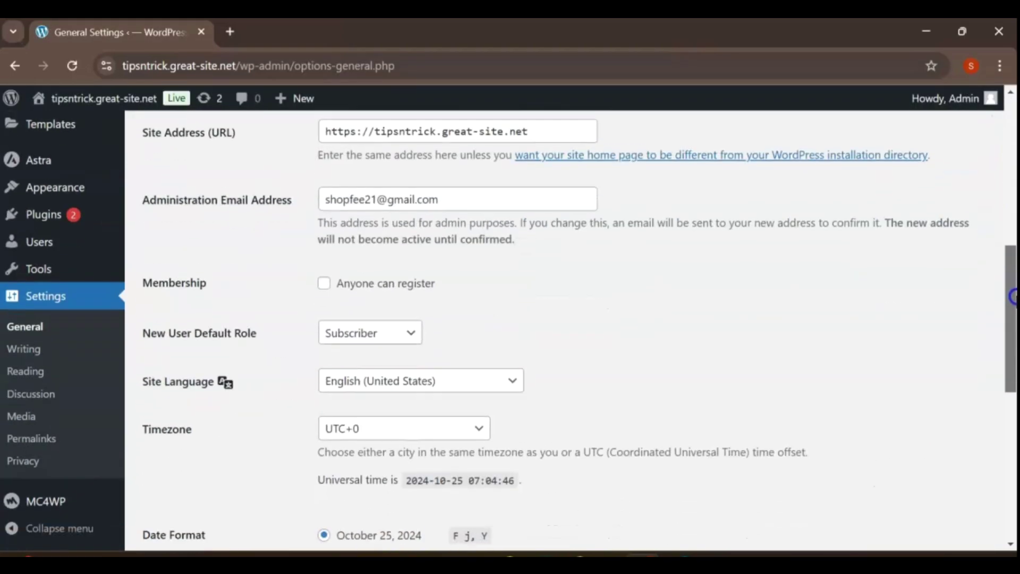
pyautogui.click(323, 276)
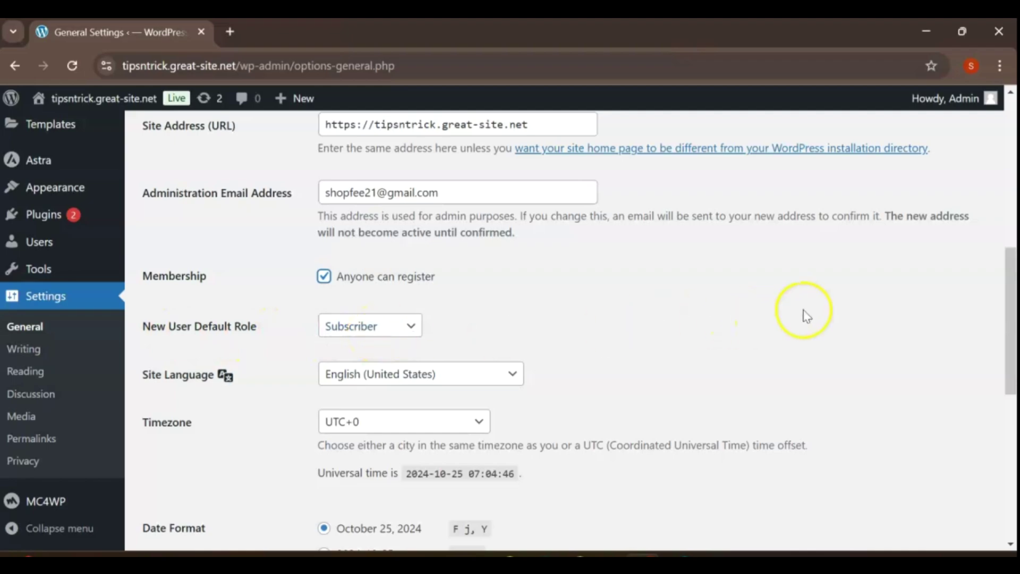
pyautogui.moveTo(1013, 286); pyautogui.dragTo(1012, 437)
pyautogui.click(214, 468)
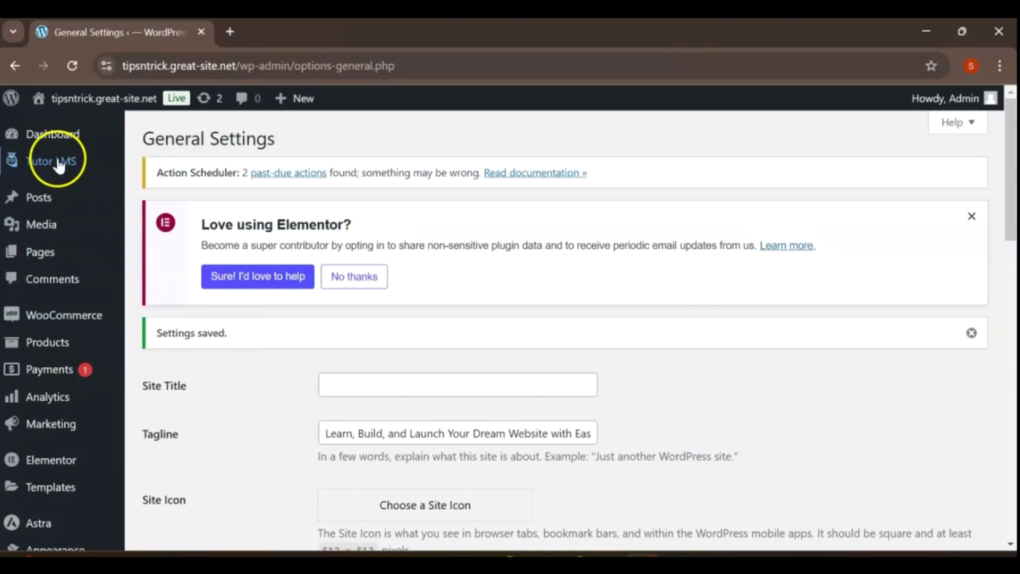
pyautogui.moveTo(59, 162)
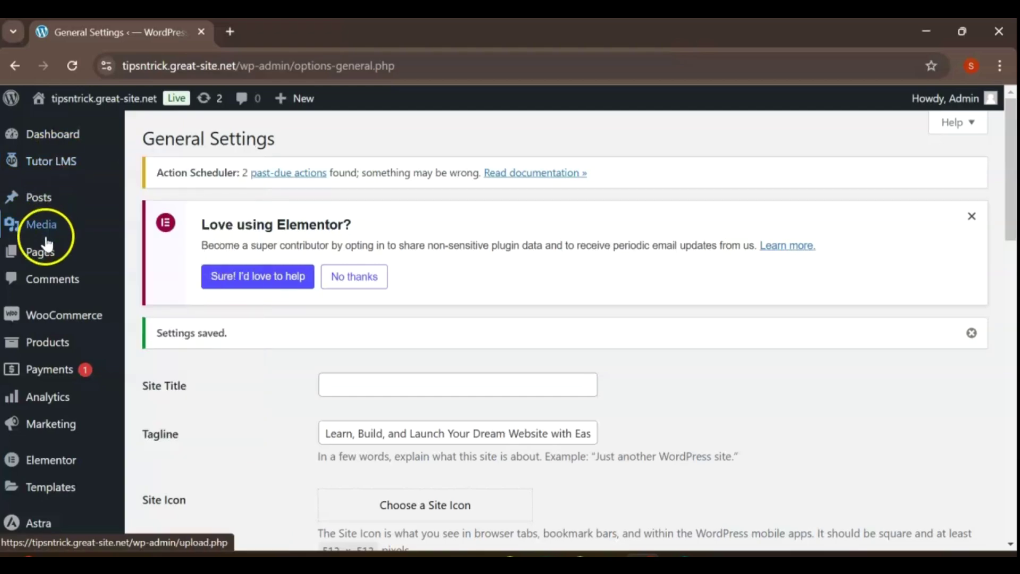
# - Create and publish a new page titled 'Instructor Signup'
pyautogui.click(163, 254)
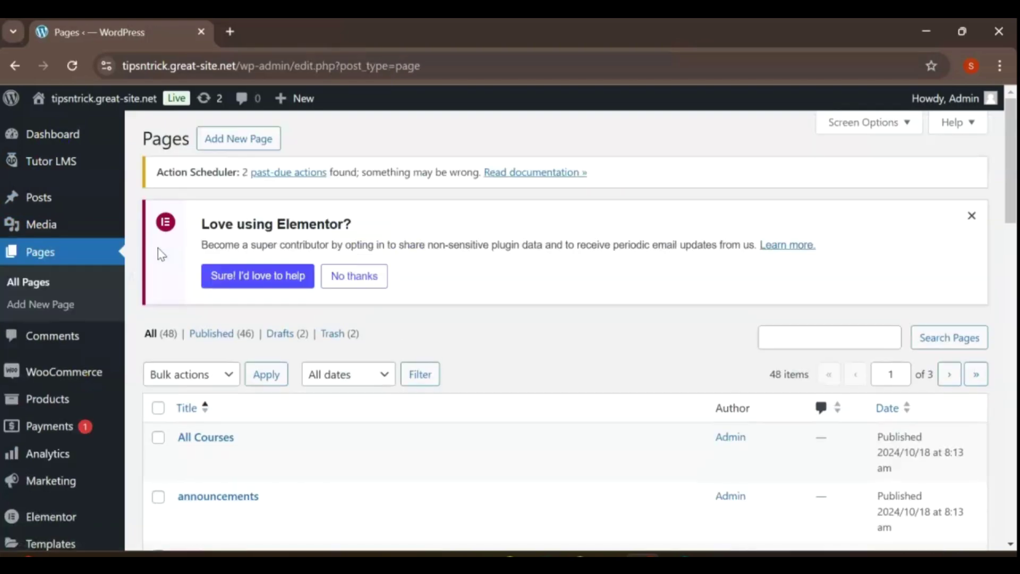
pyautogui.click(237, 136)
pyautogui.write('Instructor Signup')
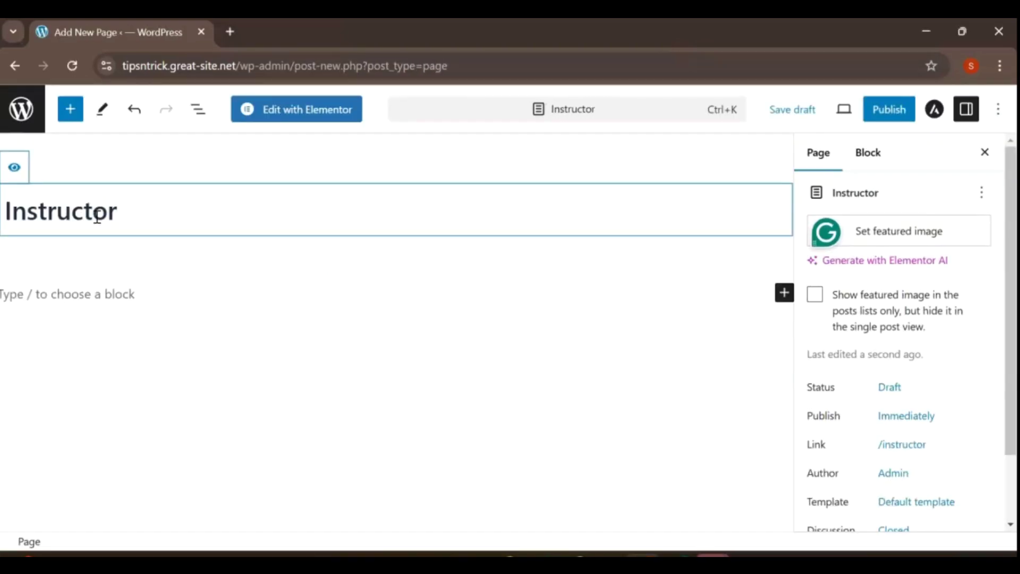
pyautogui.click(889, 109)
pyautogui.click(850, 110)
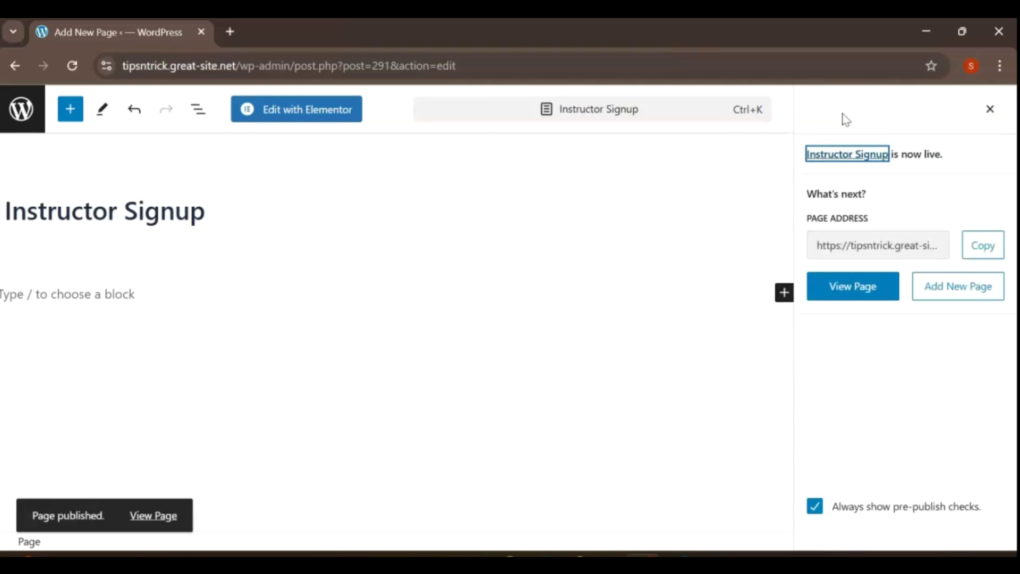
pyautogui.press('Escape')
# - Insert the Instructor Registration block, found by searching 'ins', and save the page
pyautogui.click(697, 280)
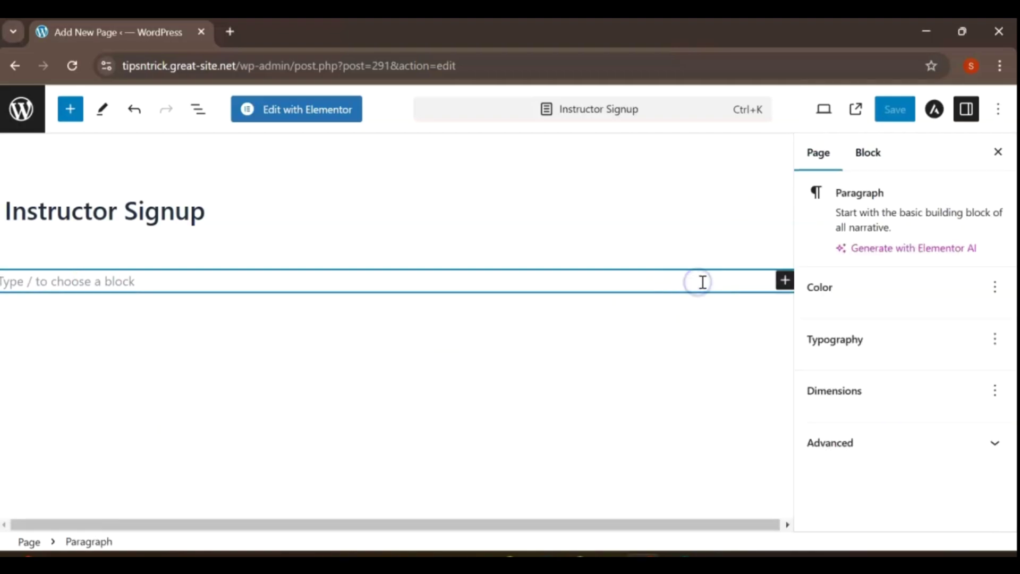
pyautogui.click(784, 281)
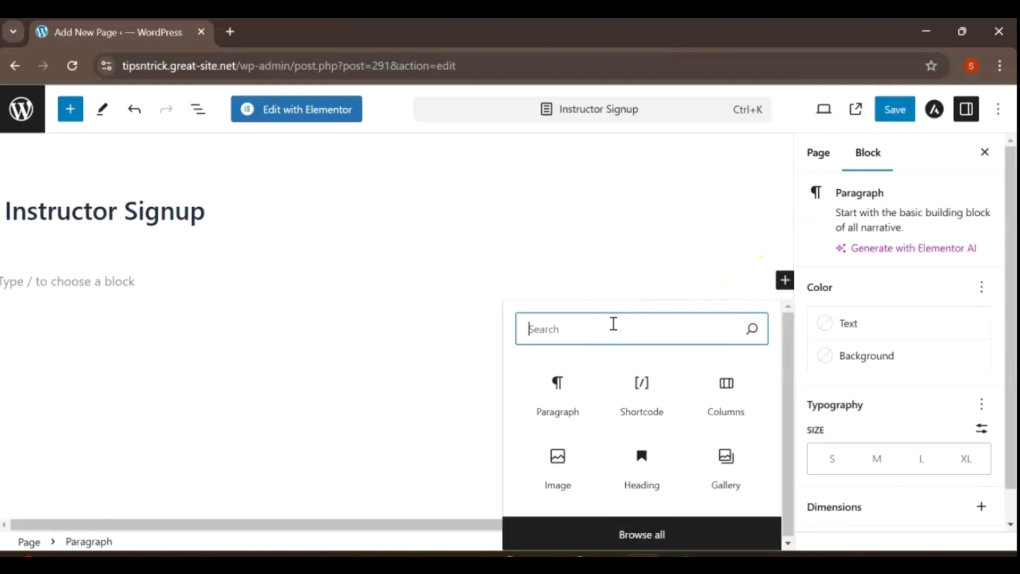
pyautogui.write('ins')
pyautogui.click(607, 330)
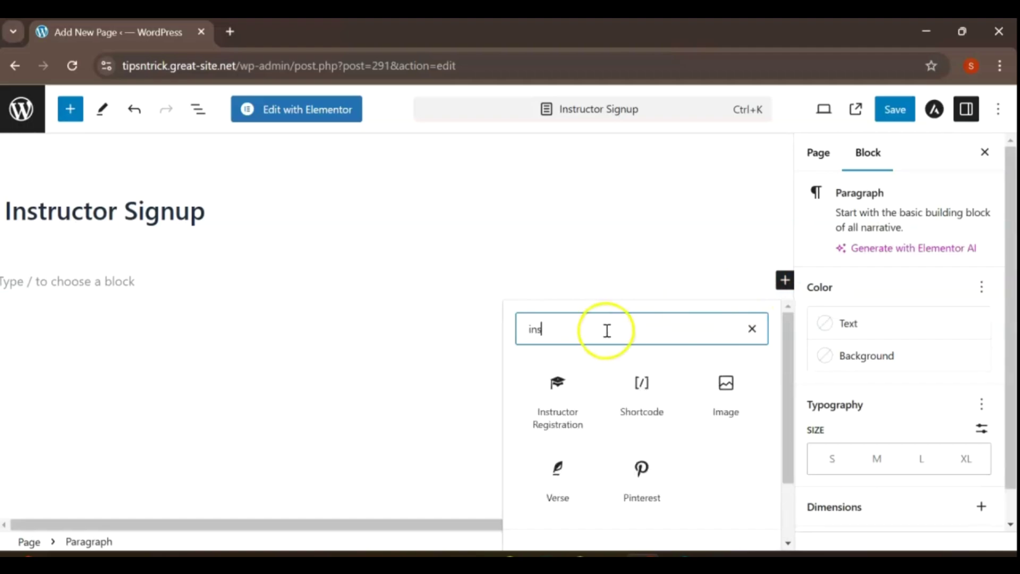
pyautogui.click(551, 393)
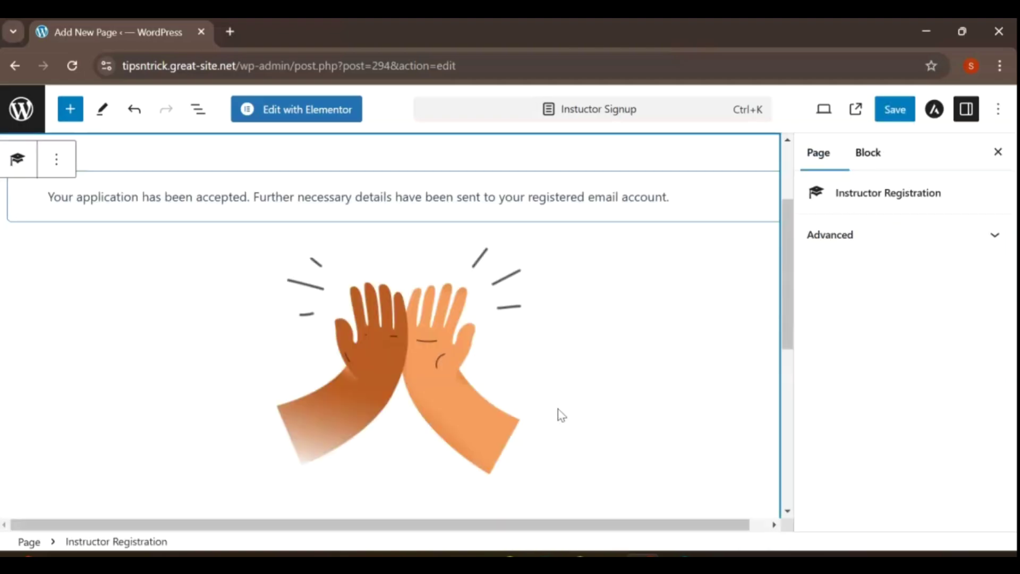
pyautogui.click(569, 380)
pyautogui.scroll(3, 569, 381)
pyautogui.click(431, 339)
pyautogui.moveTo(787, 212); pyautogui.dragTo(786, 341)
pyautogui.click(633, 269)
pyautogui.scroll(-3, 787, 319)
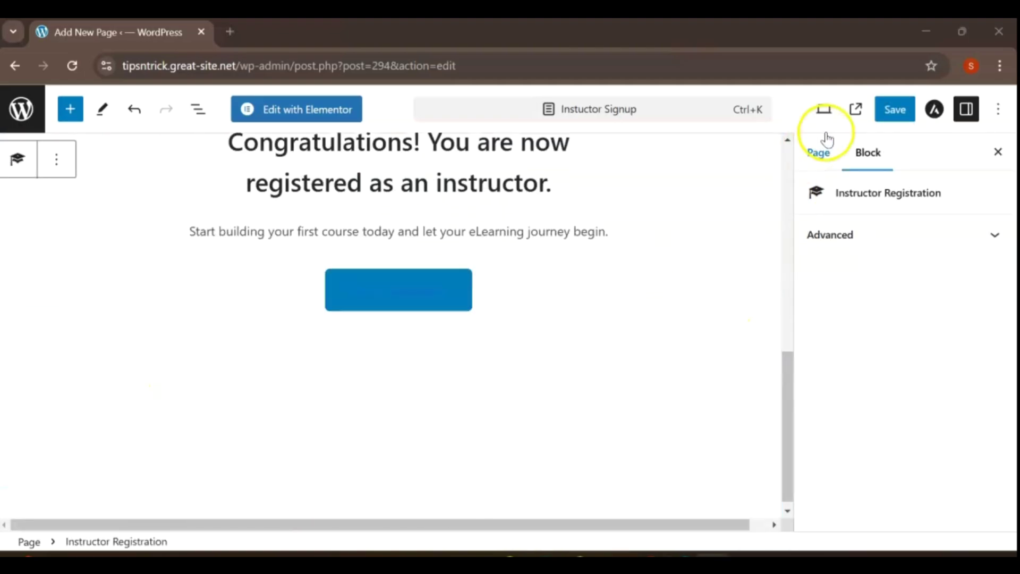
pyautogui.click(895, 111)
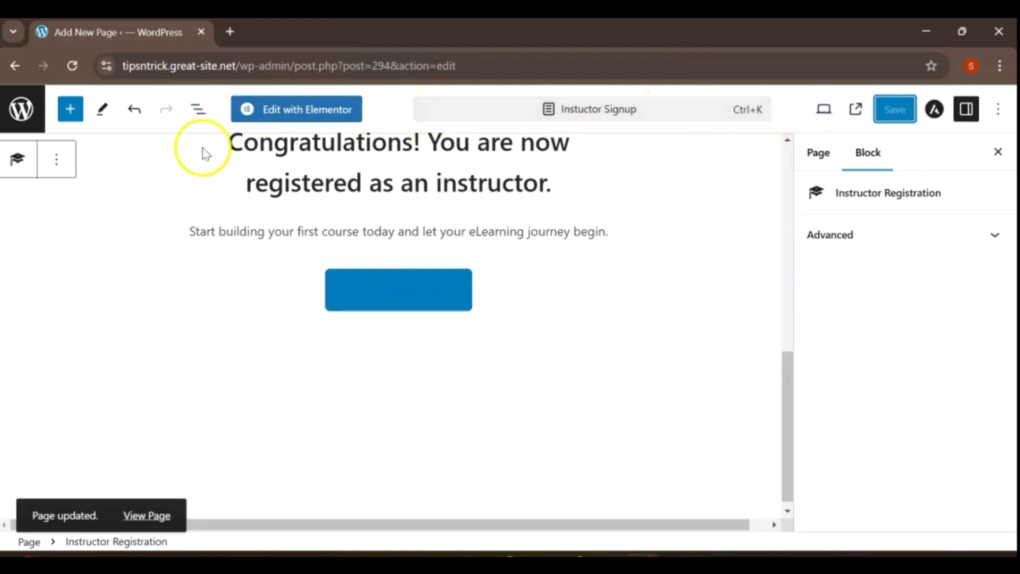
pyautogui.scroll(10, 205, 155)
# - Open Tutor LMS Settings from the admin menu and scroll through the options
pyautogui.click(13, 66)
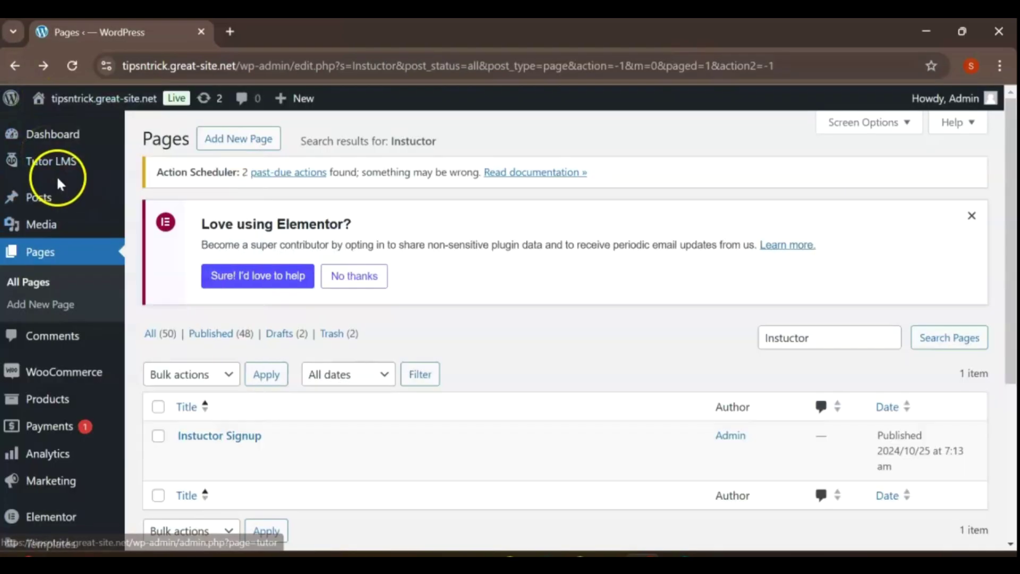
pyautogui.moveTo(58, 164)
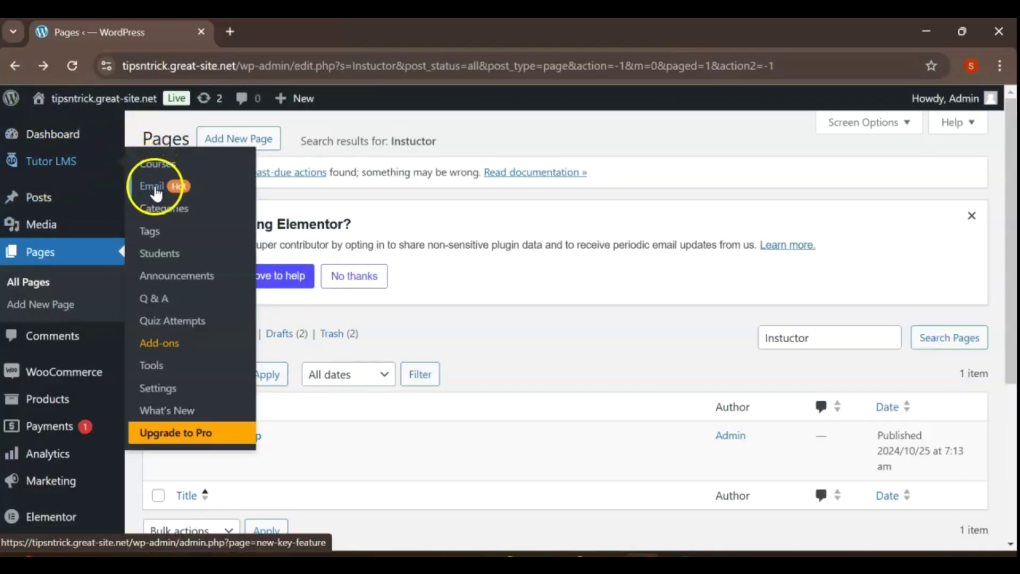
pyautogui.click(168, 391)
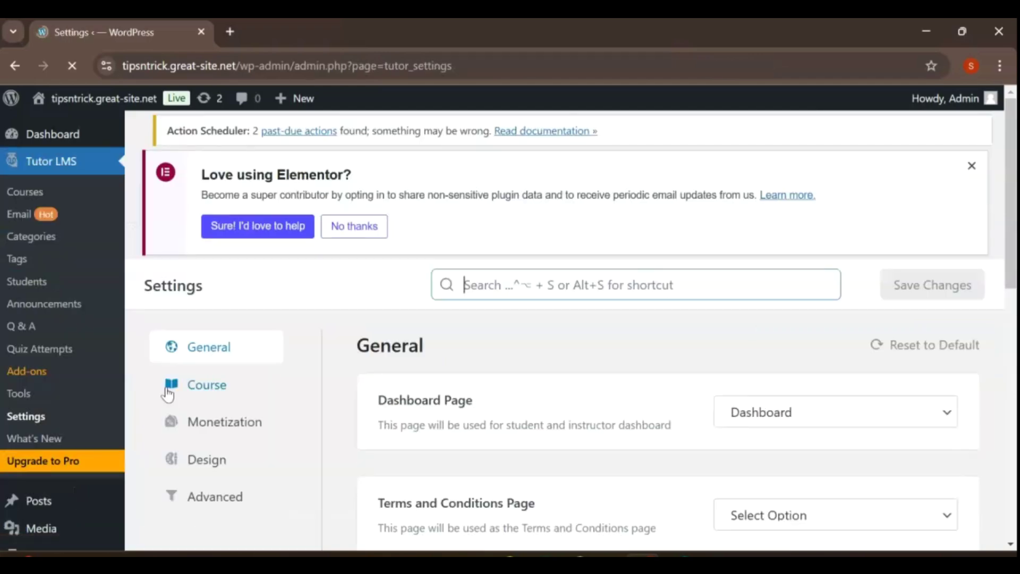
pyautogui.scroll(-4, 576, 262)
pyautogui.scroll(-1, 581, 264)
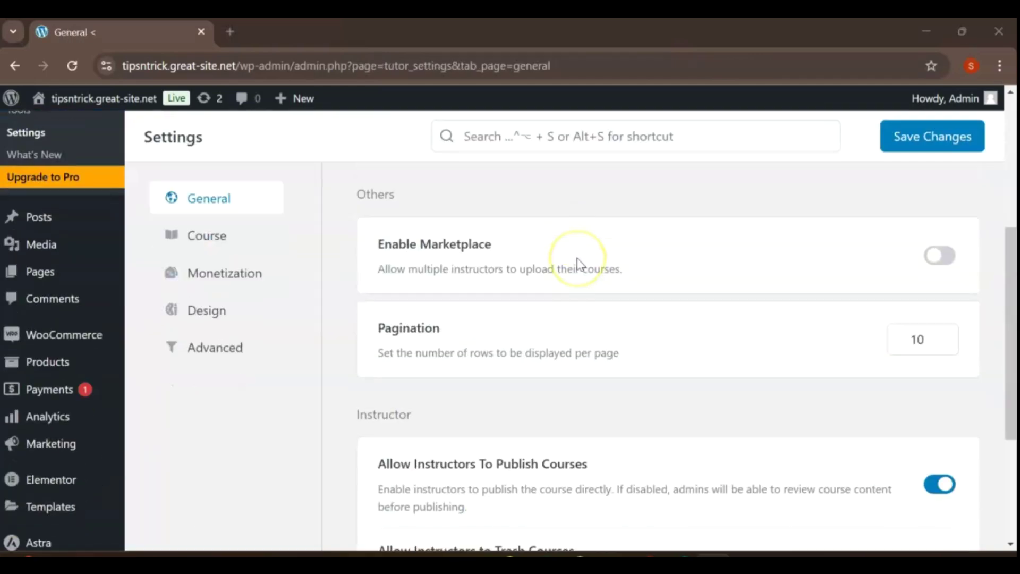
pyautogui.scroll(1, 580, 264)
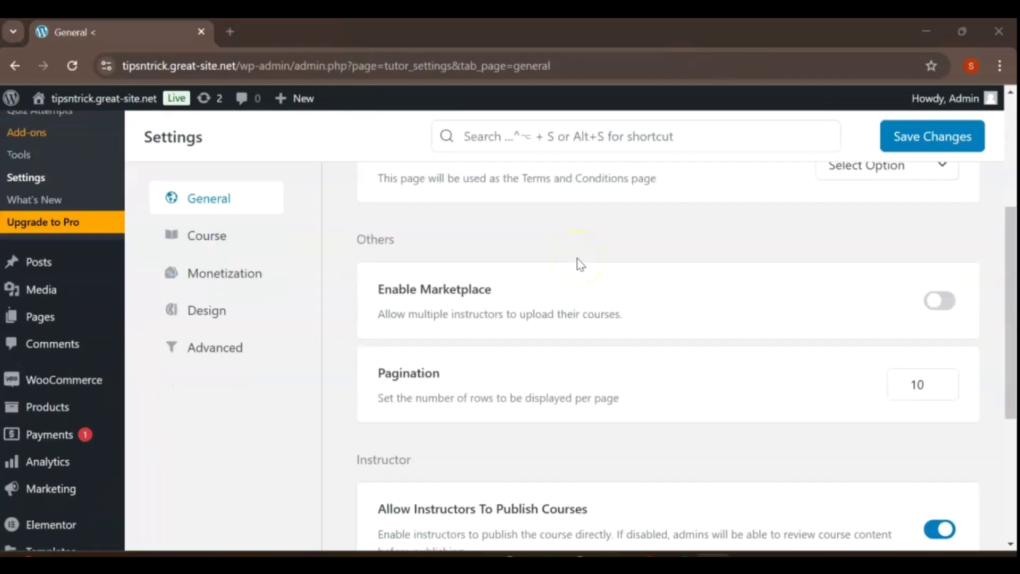
pyautogui.scroll(-3, 580, 264)
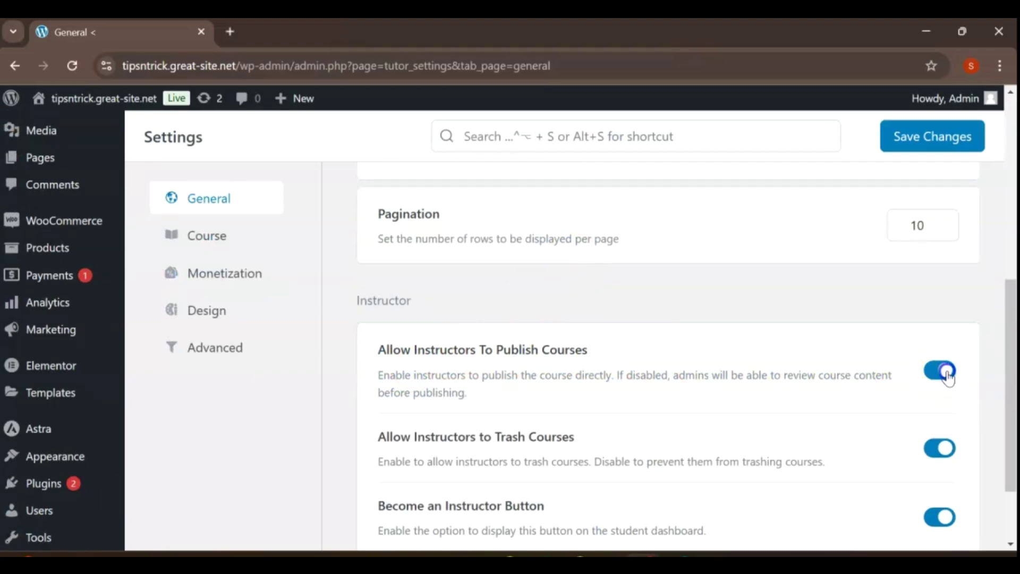
# - Toggle Allow Instructors To Publish Courses off and back on, then view the Course and Design tabs
pyautogui.click(942, 375)
pyautogui.click(941, 374)
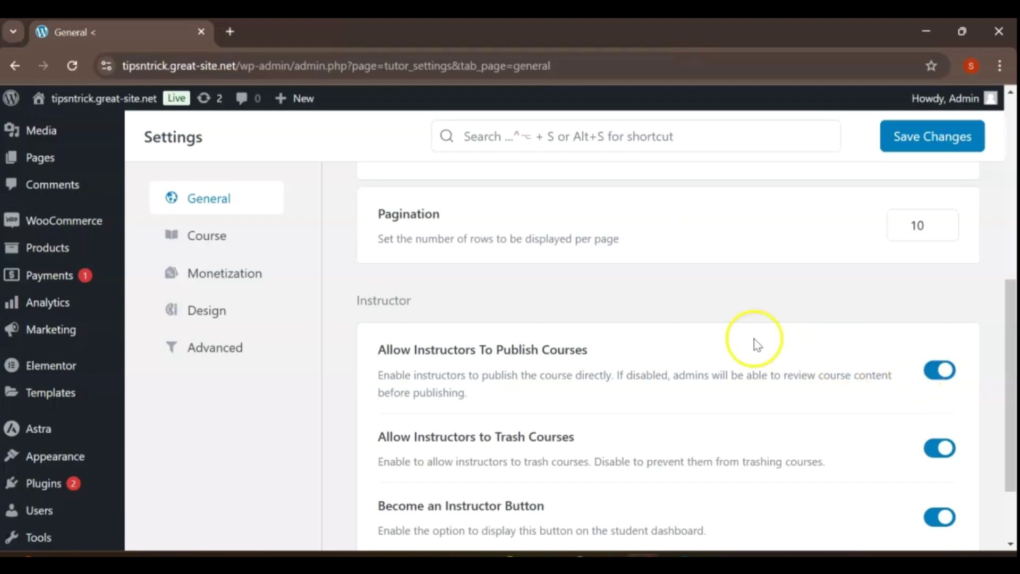
pyautogui.click(206, 235)
pyautogui.click(207, 319)
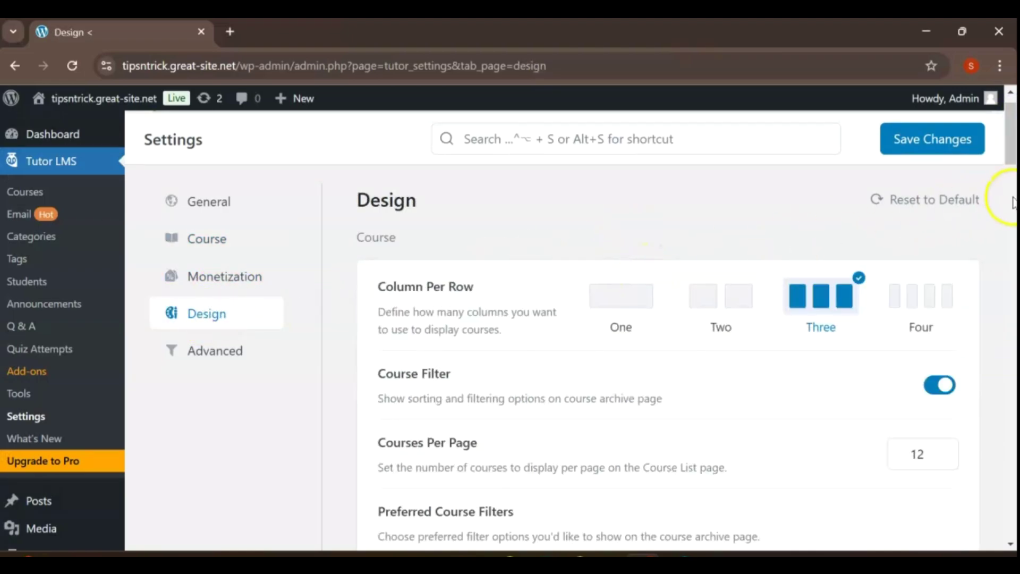
# - Select the Modern card under Instructor Public Profile Layout on the Design tab
pyautogui.moveTo(1008, 142); pyautogui.dragTo(1012, 232)
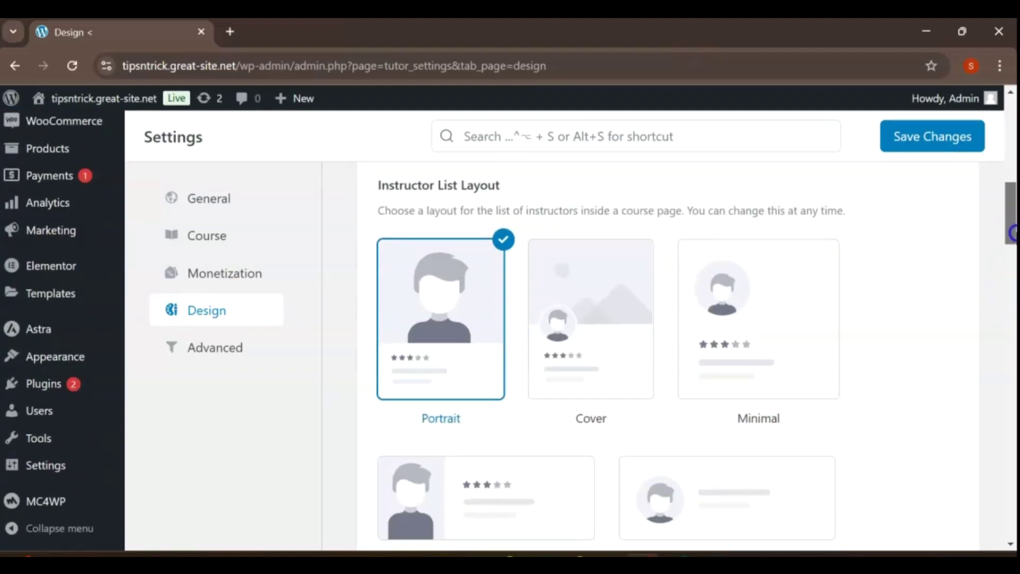
pyautogui.scroll(2, 535, 282)
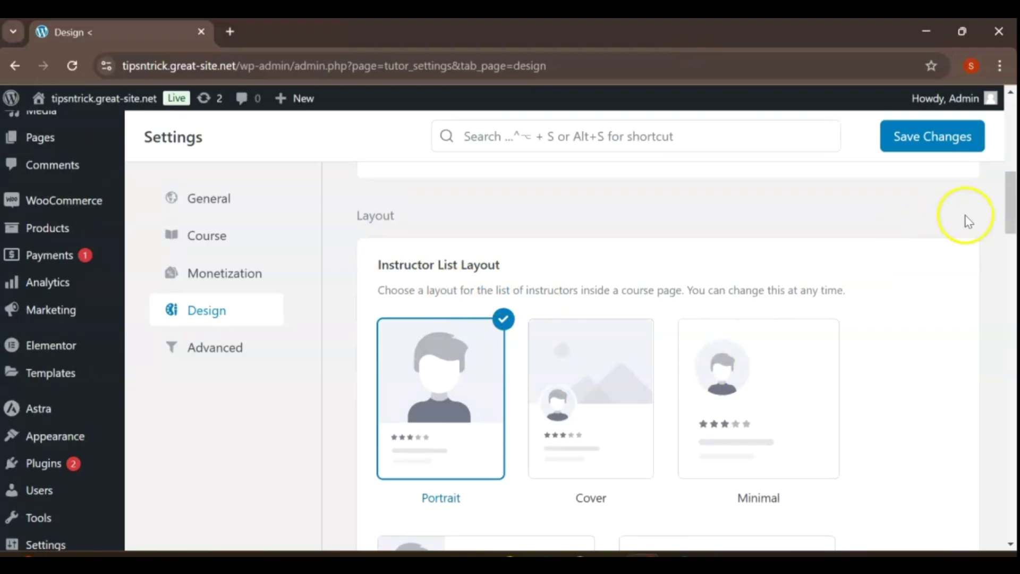
pyautogui.moveTo(1010, 198); pyautogui.dragTo(1012, 223)
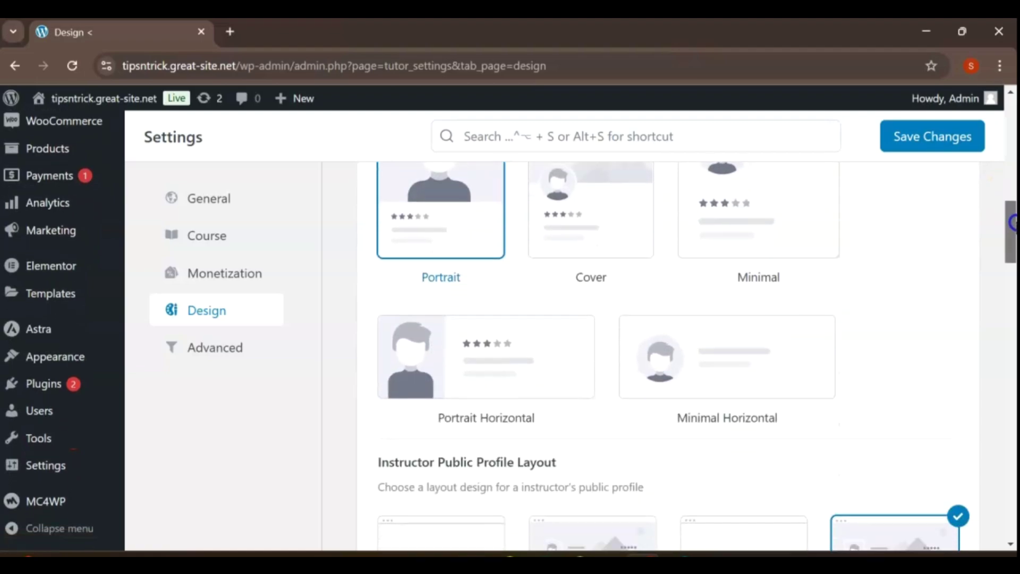
pyautogui.moveTo(1012, 222); pyautogui.dragTo(1012, 230)
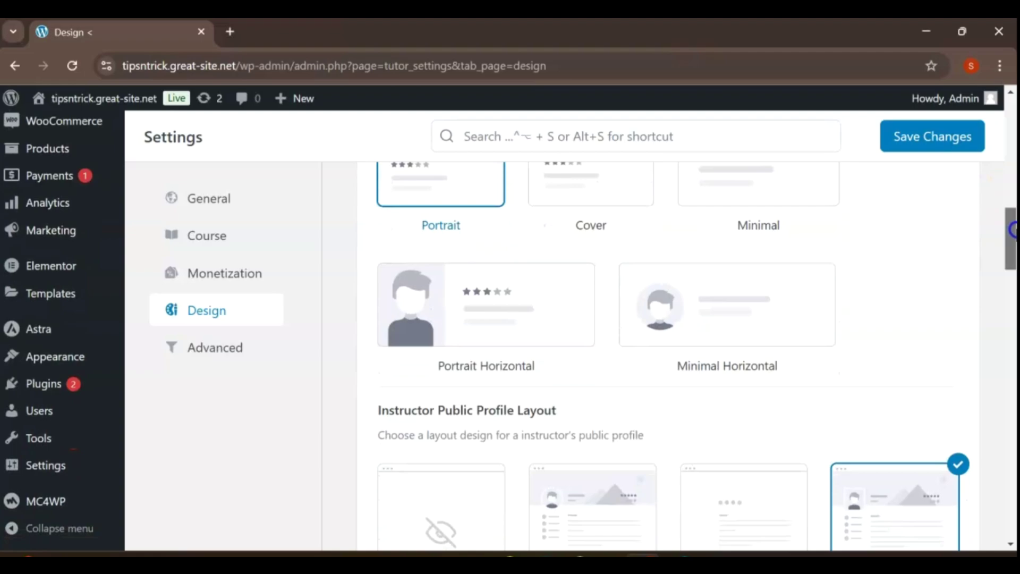
pyautogui.moveTo(1012, 230); pyautogui.dragTo(1012, 256)
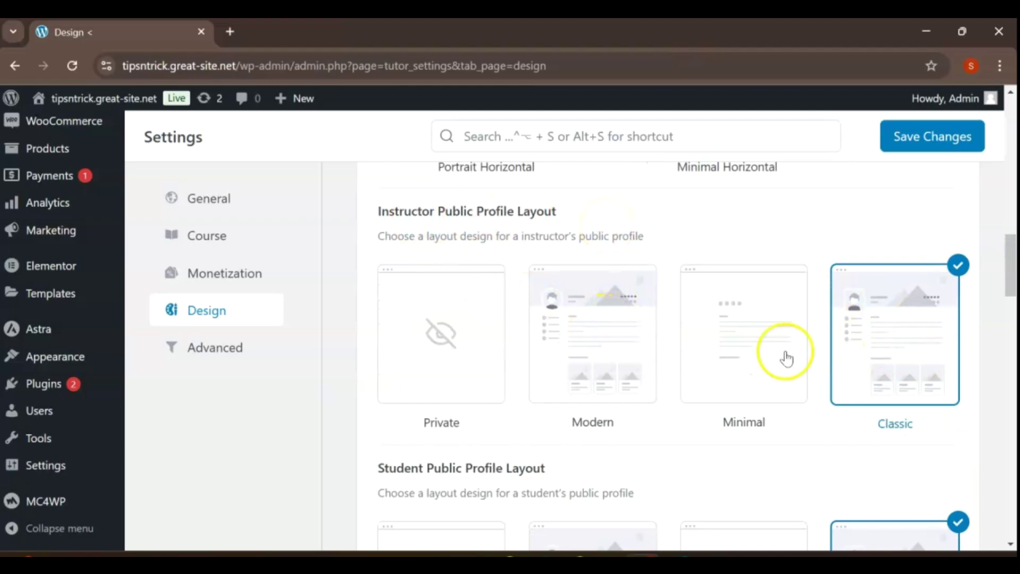
pyautogui.click(614, 339)
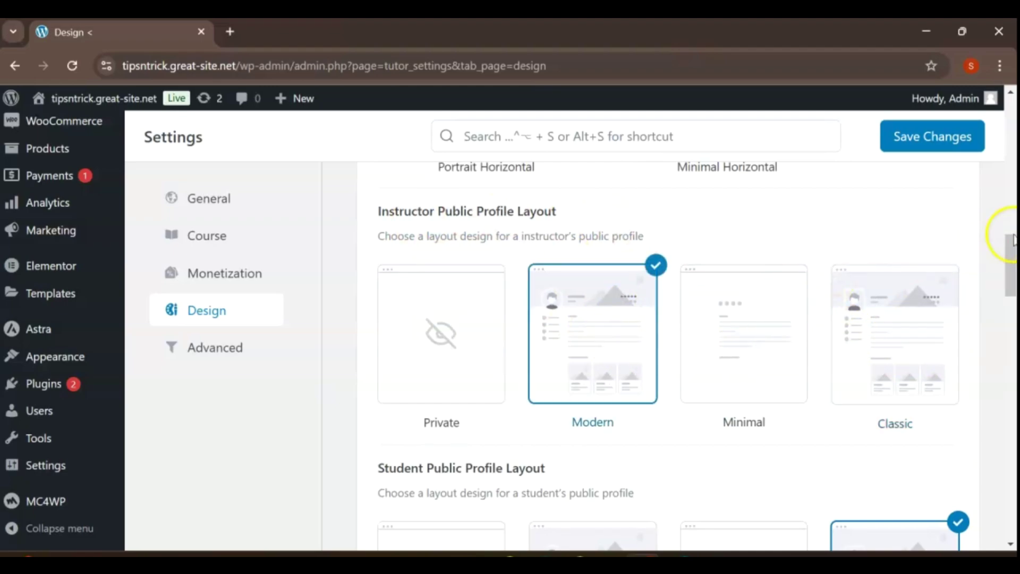
pyautogui.moveTo(1010, 269); pyautogui.dragTo(1012, 287)
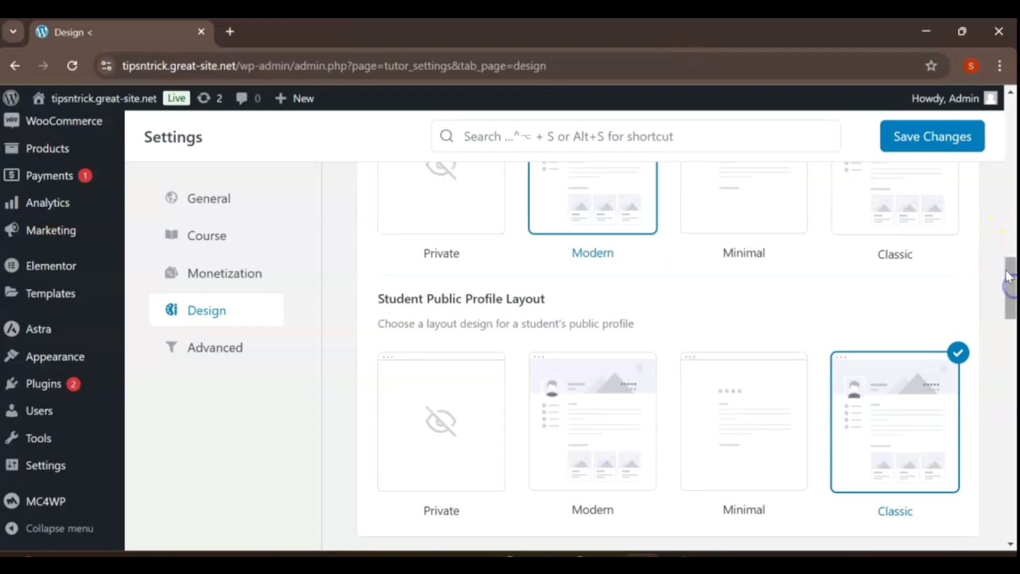
# - On the Advanced tab, keep Instructor Registration as the registration page and save the settings
pyautogui.click(237, 353)
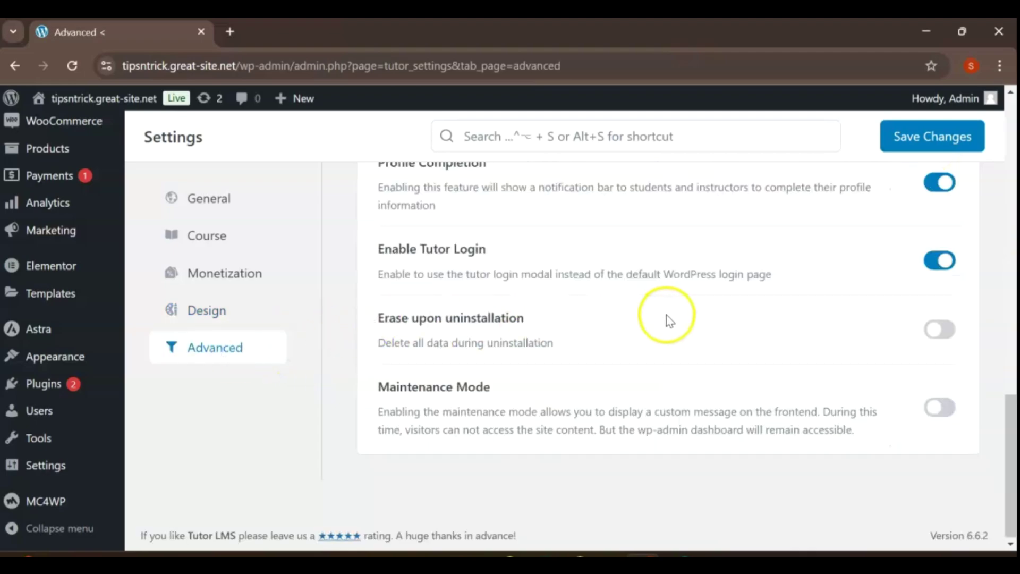
pyautogui.scroll(10, 667, 315)
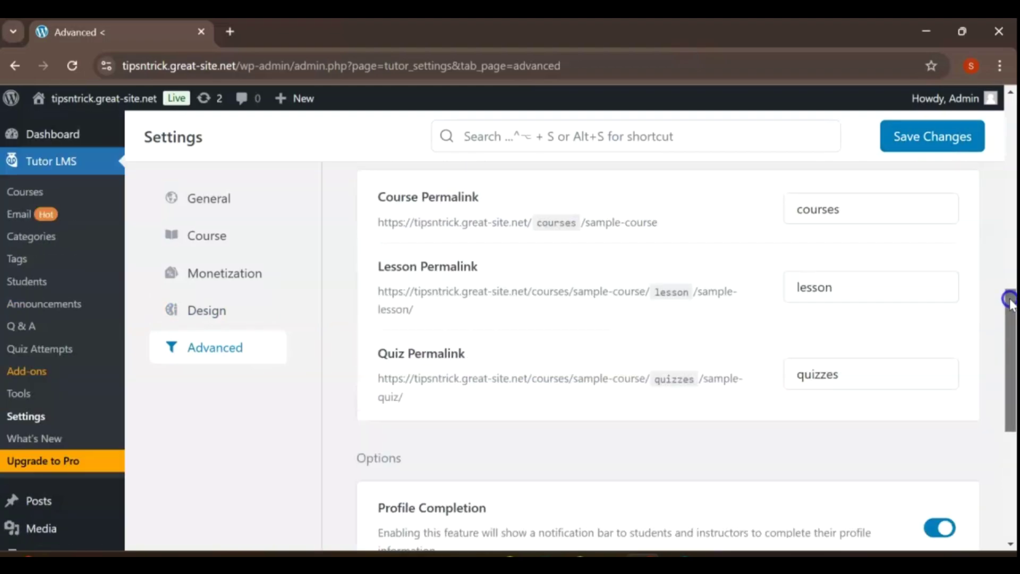
pyautogui.moveTo(1004, 285); pyautogui.dragTo(1009, 175)
pyautogui.click(931, 303)
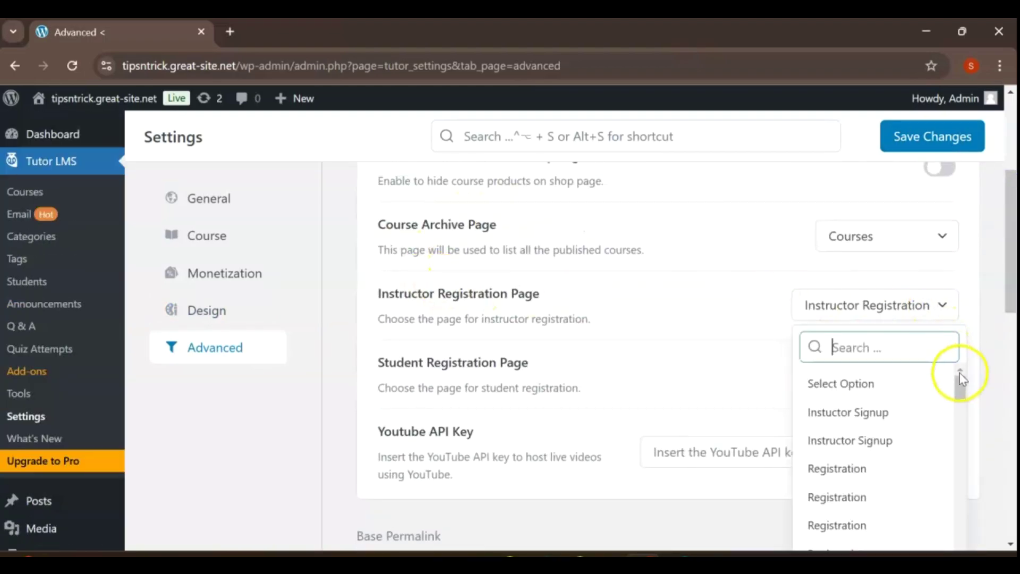
pyautogui.moveTo(959, 373); pyautogui.dragTo(984, 526)
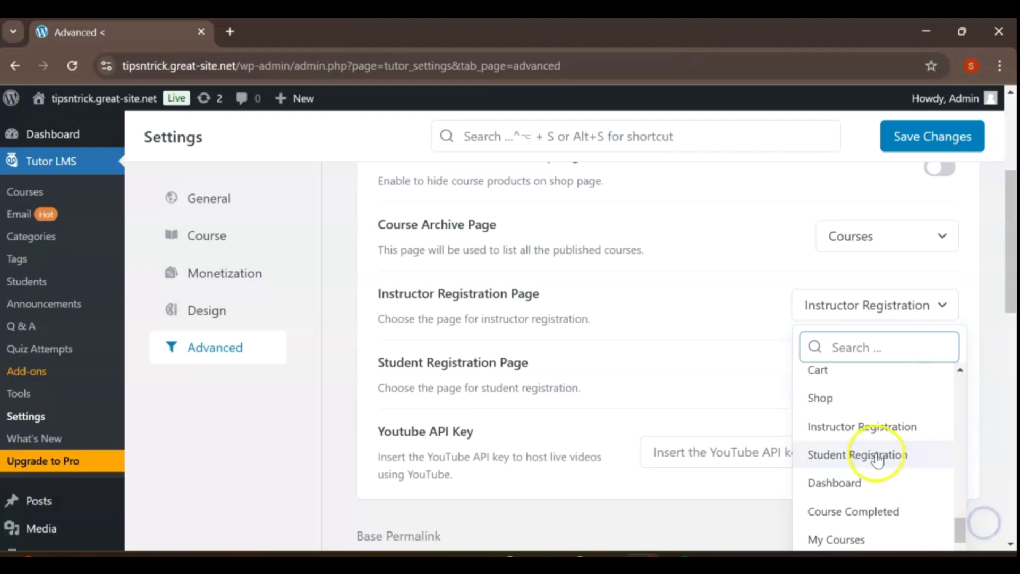
pyautogui.click(868, 432)
pyautogui.moveTo(1011, 269); pyautogui.dragTo(1013, 198)
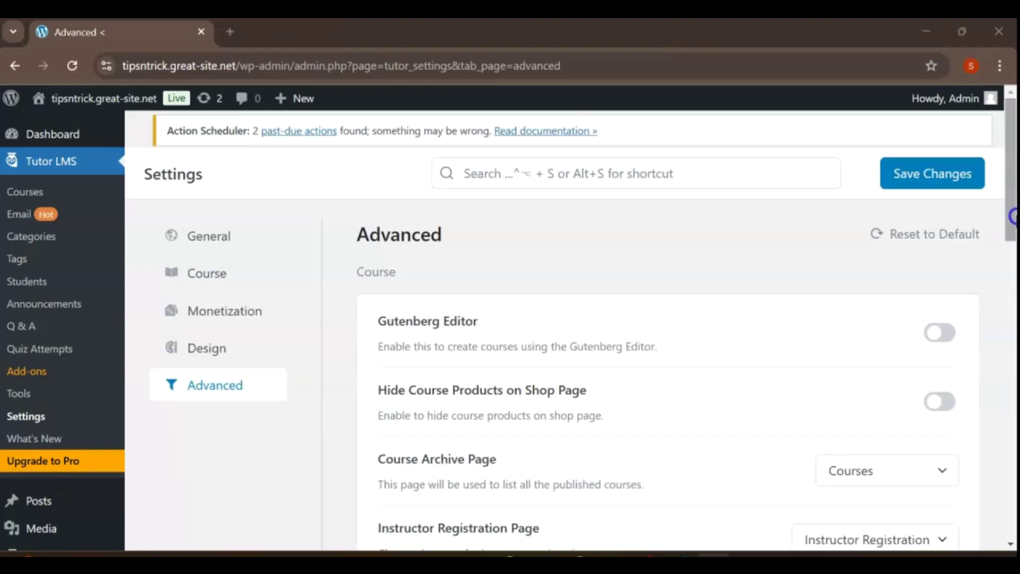
pyautogui.click(923, 175)
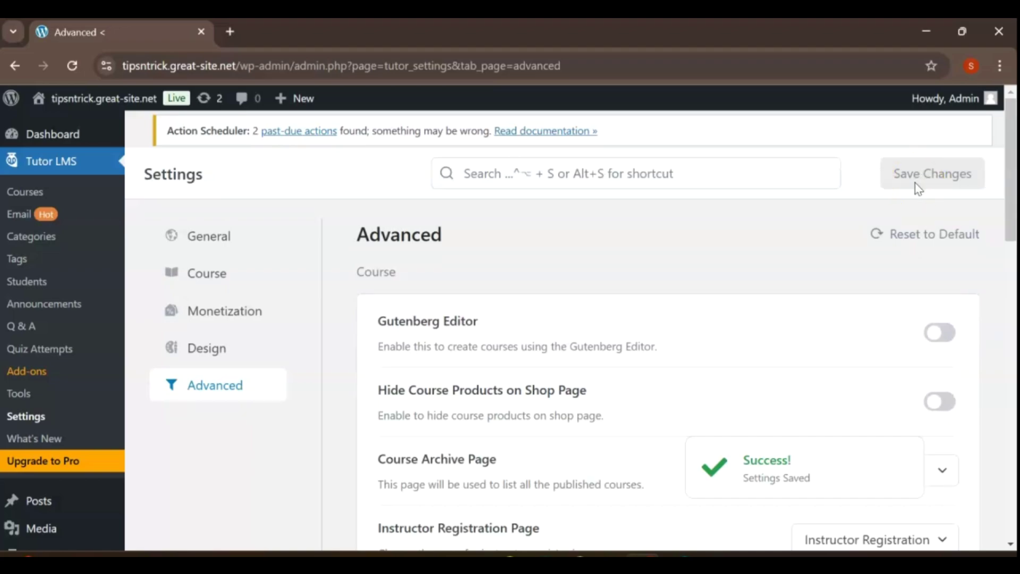
pyautogui.click(1011, 343)
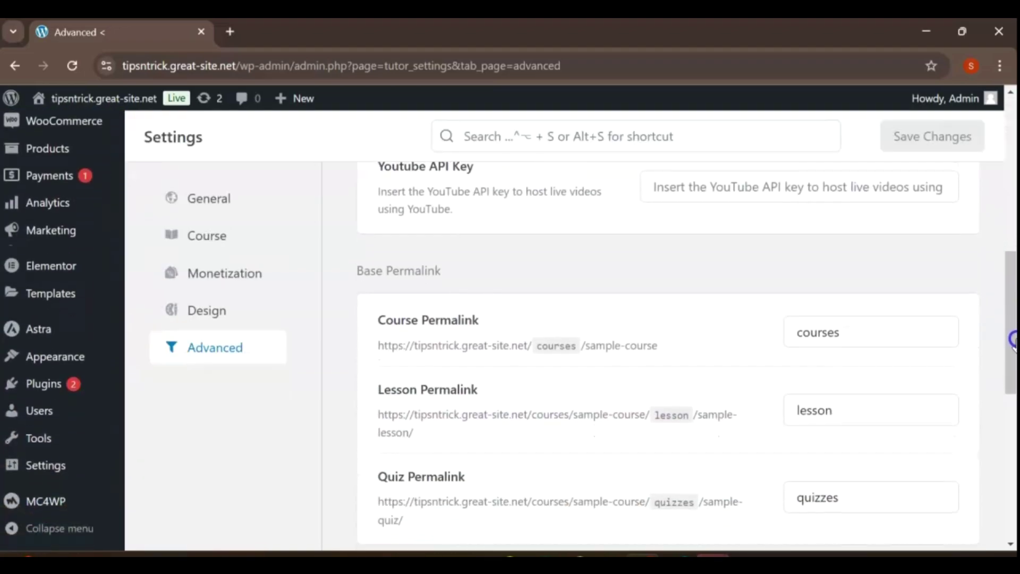
# - In Appearance > Menus, add the Instuctor Signup page to the Main menu
pyautogui.moveTo(63, 357)
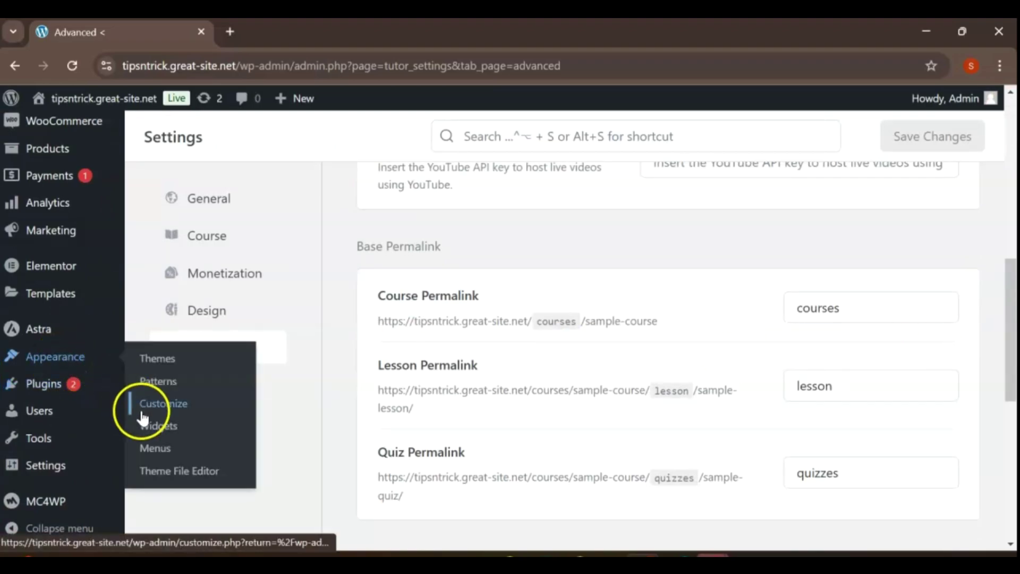
pyautogui.click(156, 449)
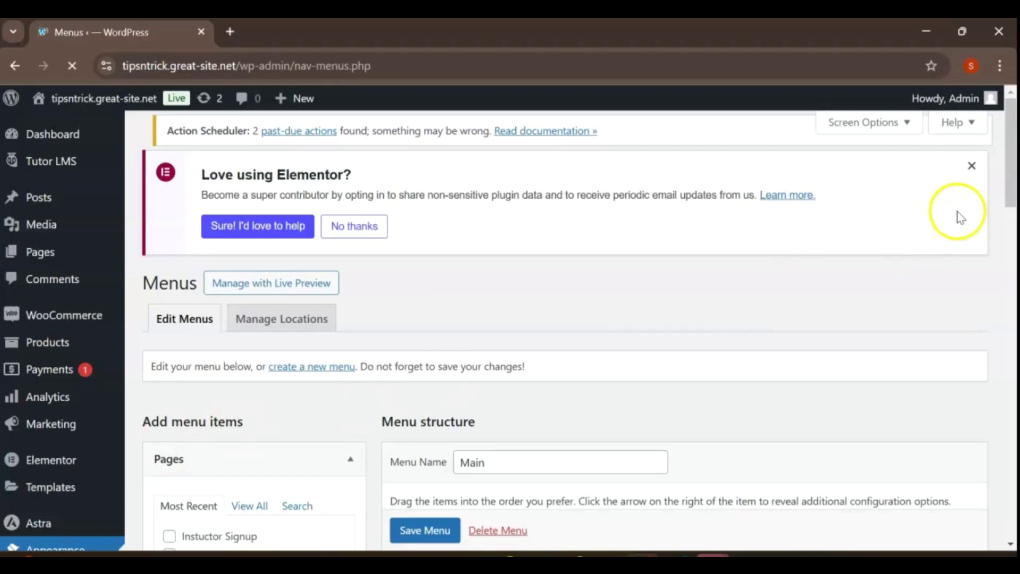
pyautogui.moveTo(1011, 172); pyautogui.dragTo(1013, 250)
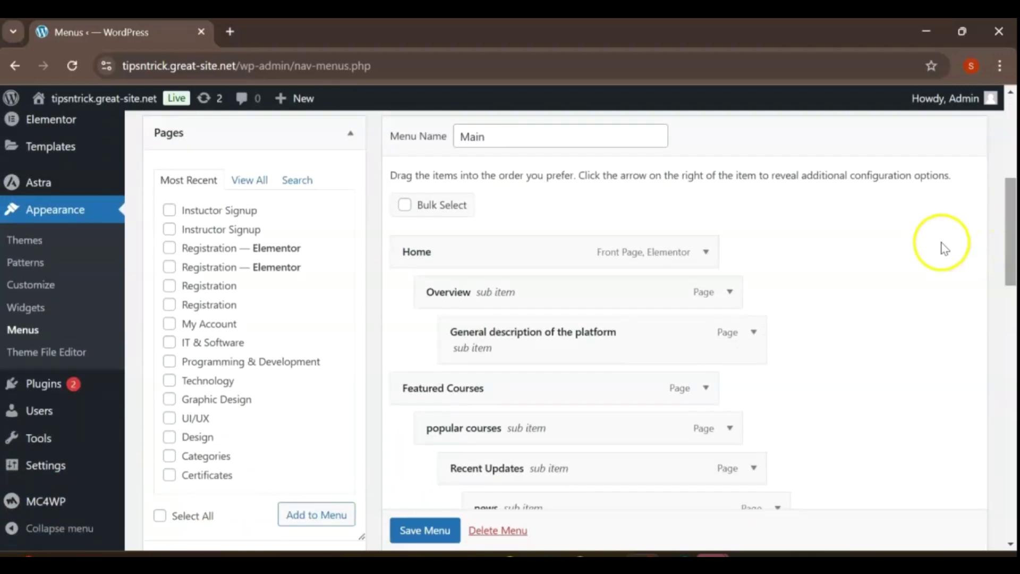
pyautogui.click(169, 210)
pyautogui.scroll(-1, 303, 437)
pyautogui.click(312, 462)
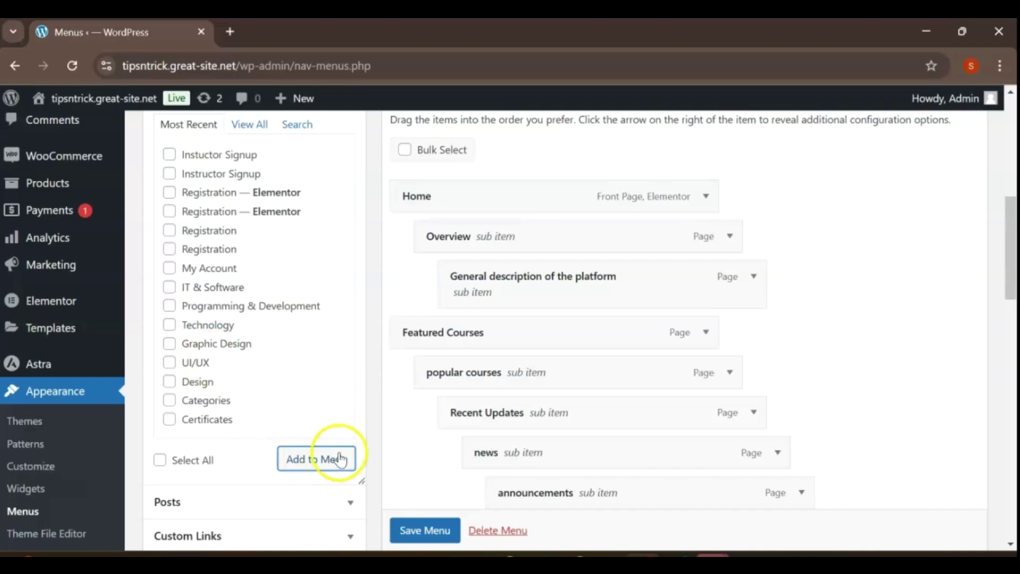
# - Save the Main menu and view the live site's front page
pyautogui.moveTo(1011, 217); pyautogui.dragTo(1011, 405)
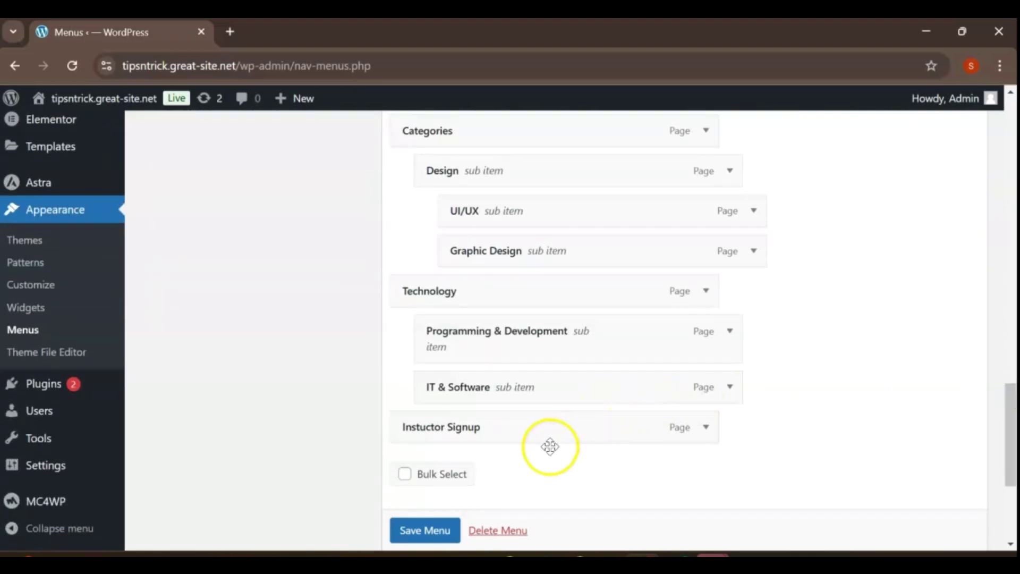
pyautogui.click(424, 530)
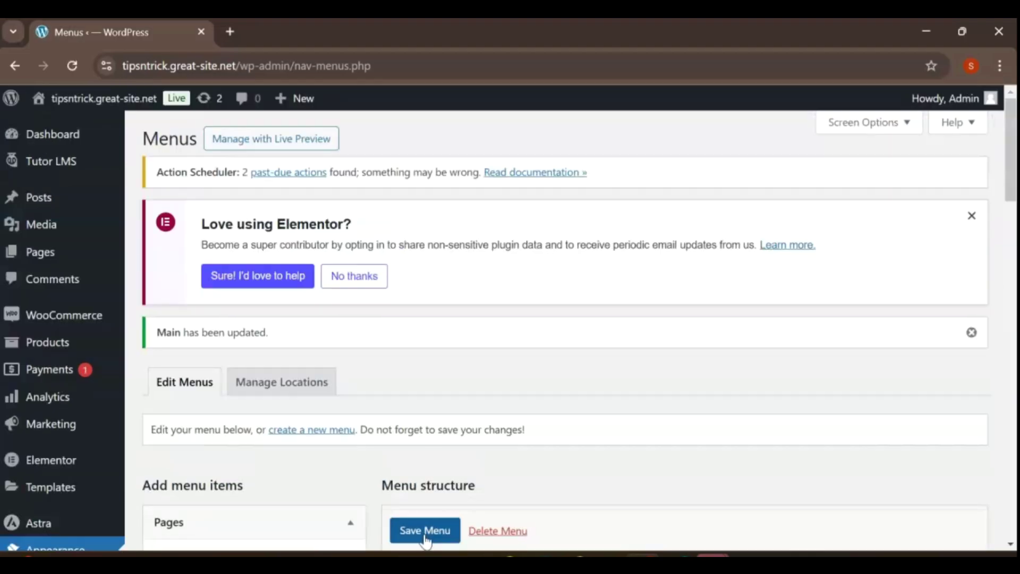
pyautogui.click(72, 106)
pyautogui.click(65, 127)
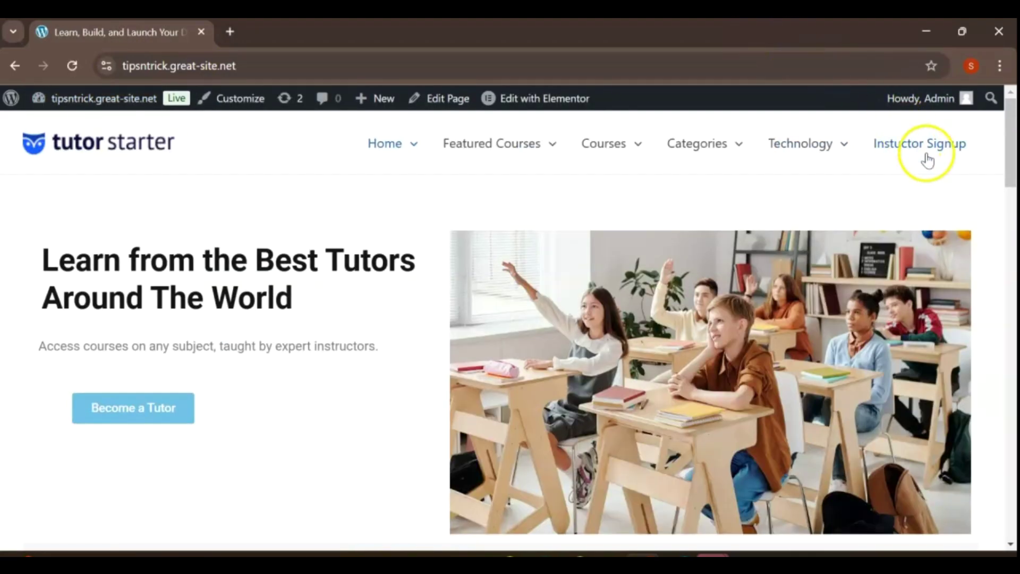
# - Open the Instuctor Signup page from the site navigation
pyautogui.click(927, 158)
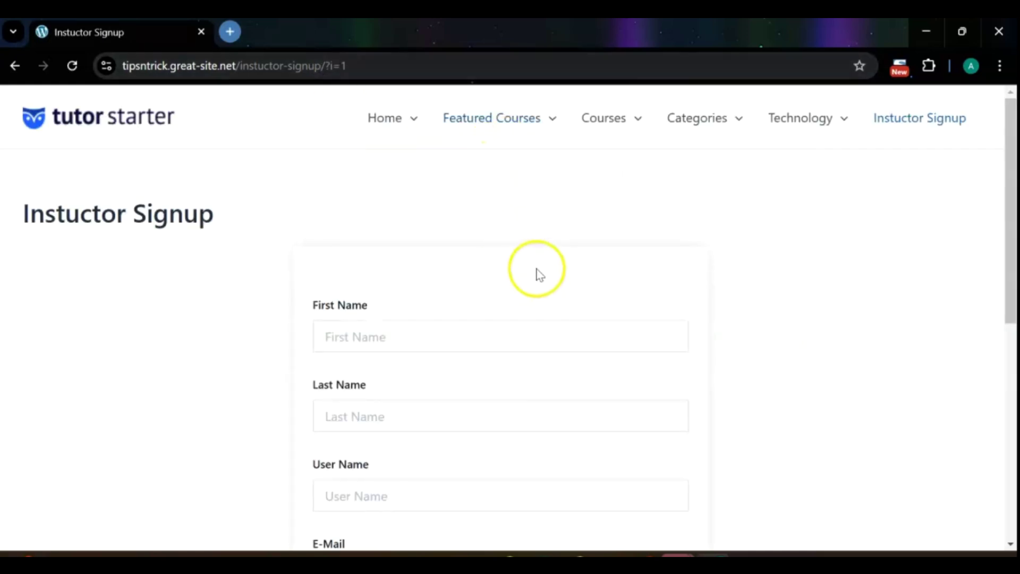
pyautogui.scroll(-1, 529, 220)
pyautogui.scroll(-8, 529, 219)
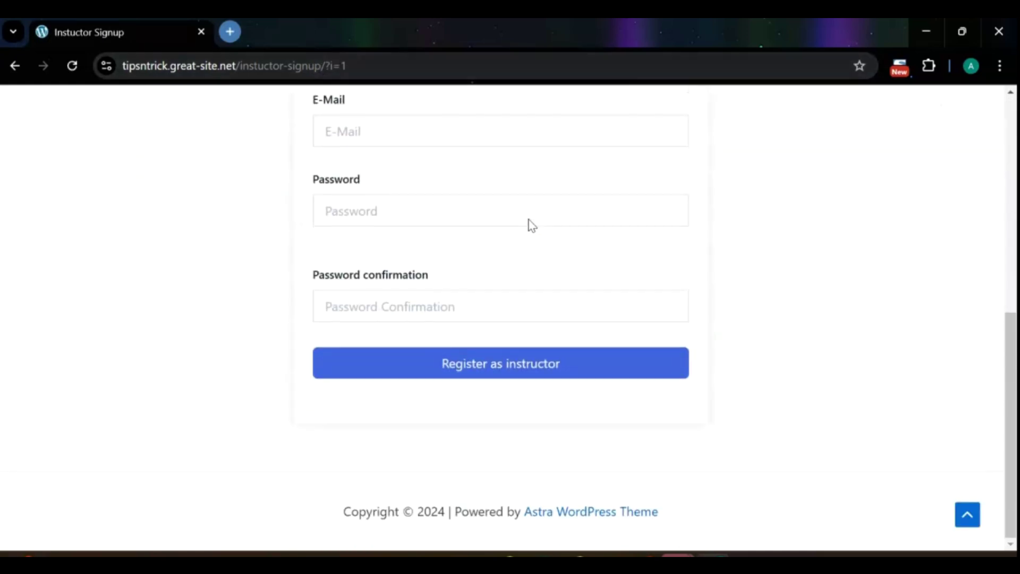
pyautogui.scroll(2, 530, 219)
pyautogui.scroll(6, 528, 223)
pyautogui.scroll(-3, 528, 223)
# - Fill in the first and last name, then pick and correct the username
pyautogui.click(404, 173)
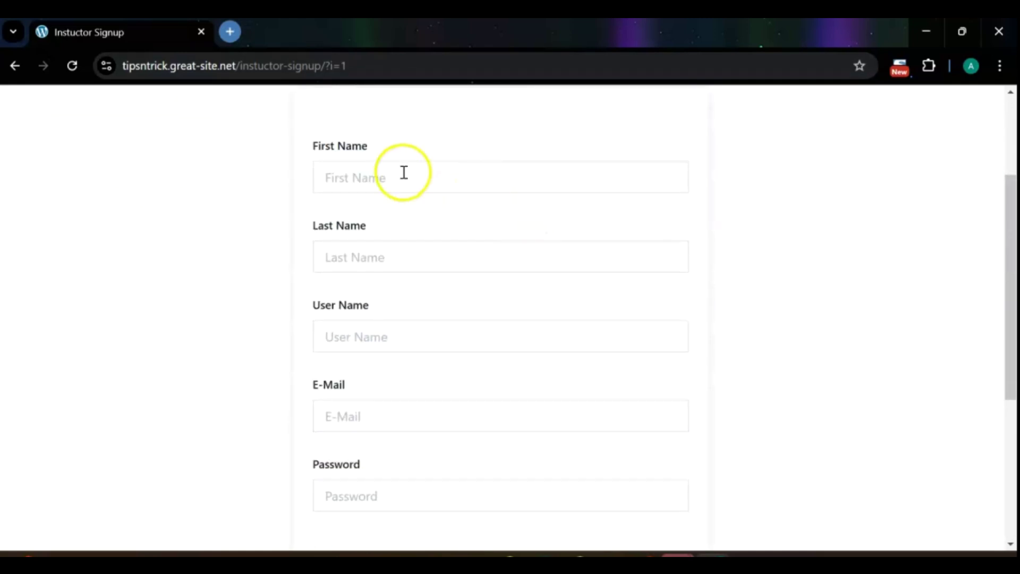
pyautogui.click(416, 217)
pyautogui.click(403, 255)
pyautogui.click(406, 297)
pyautogui.click(394, 328)
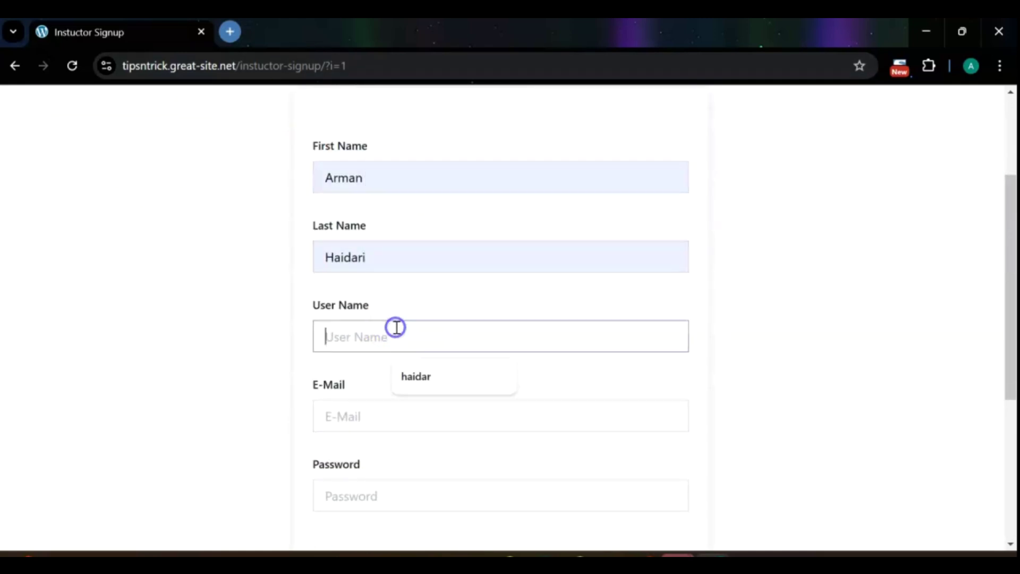
pyautogui.click(409, 377)
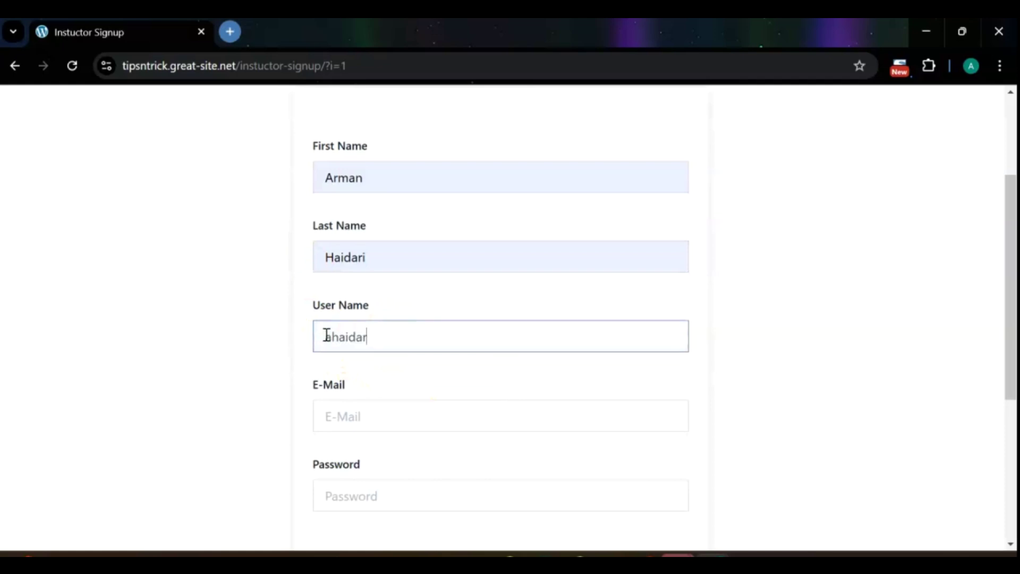
pyautogui.doubleClick(374, 338)
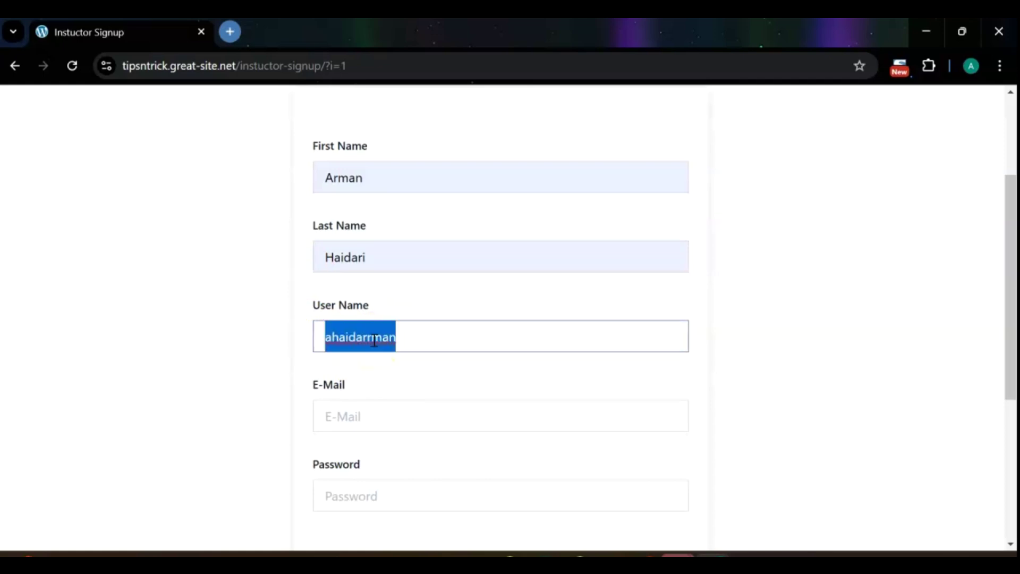
pyautogui.write('arman')
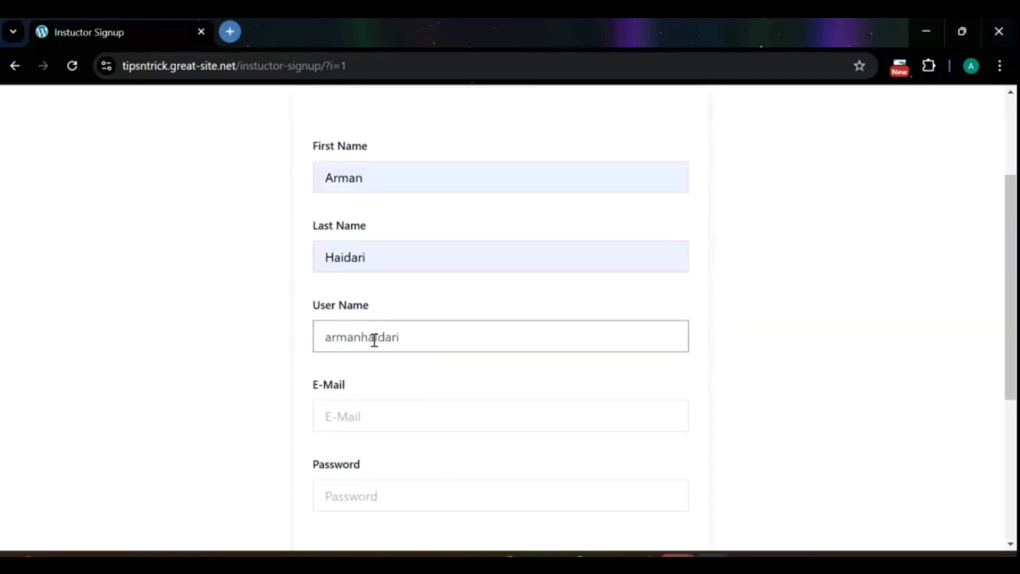
# - Enter the e-mail and both password fields, submit, and decline Chrome's password saving
pyautogui.click(378, 416)
pyautogui.click(428, 456)
pyautogui.scroll(-3, 412, 381)
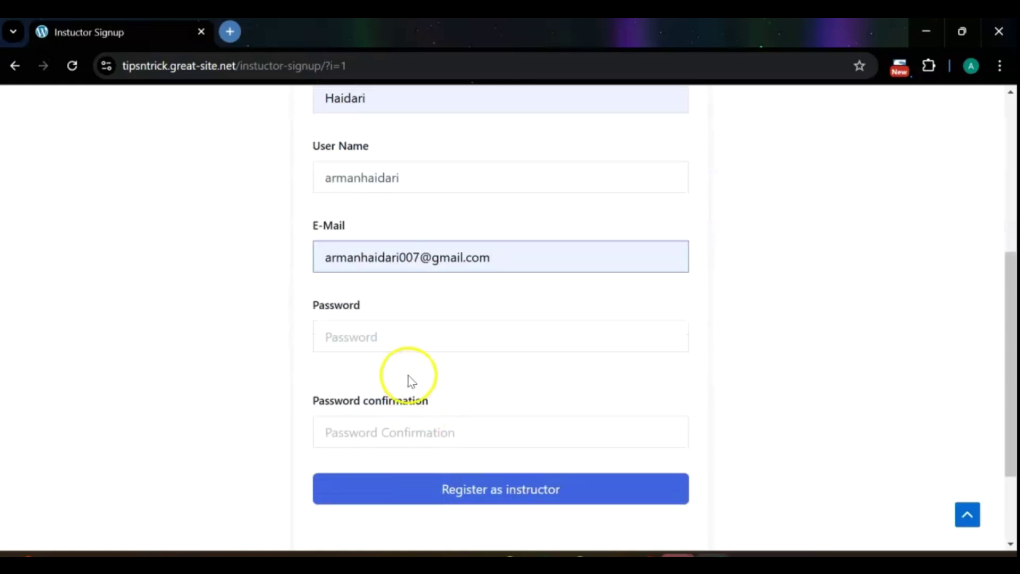
pyautogui.scroll(-2, 412, 381)
pyautogui.click(362, 212)
pyautogui.write('1234567890')
pyautogui.click(387, 336)
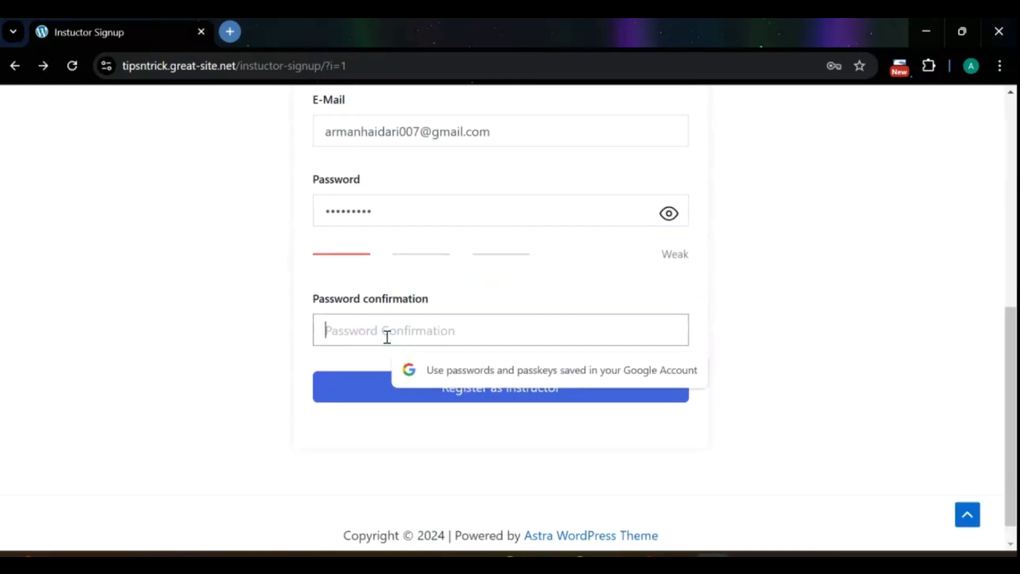
pyautogui.write('1234')
pyautogui.click(423, 387)
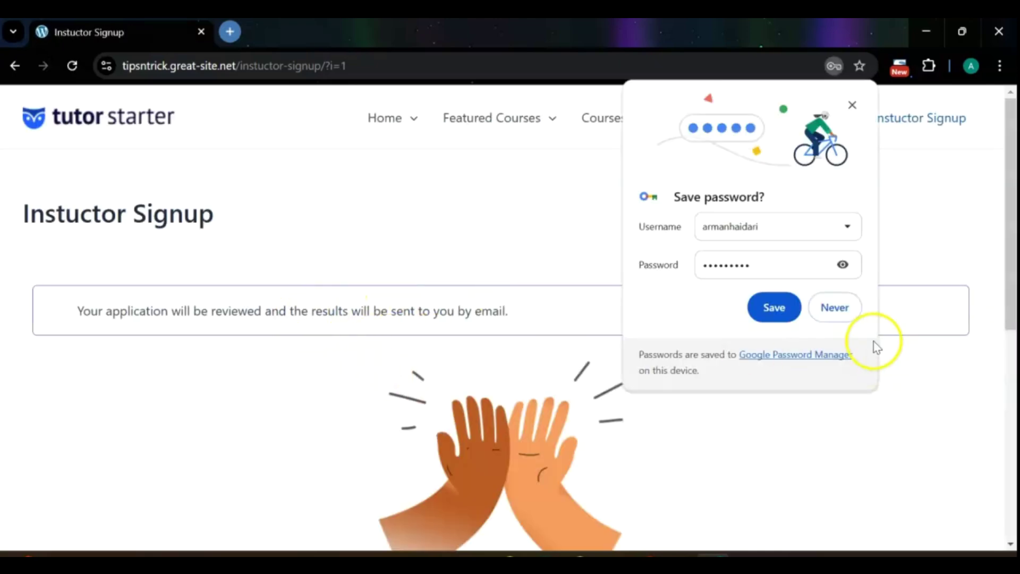
pyautogui.click(836, 308)
pyautogui.scroll(-3, 669, 337)
# - Go to the new user's dashboard and open My Profile, where the application shows as pending
pyautogui.scroll(-4, 671, 337)
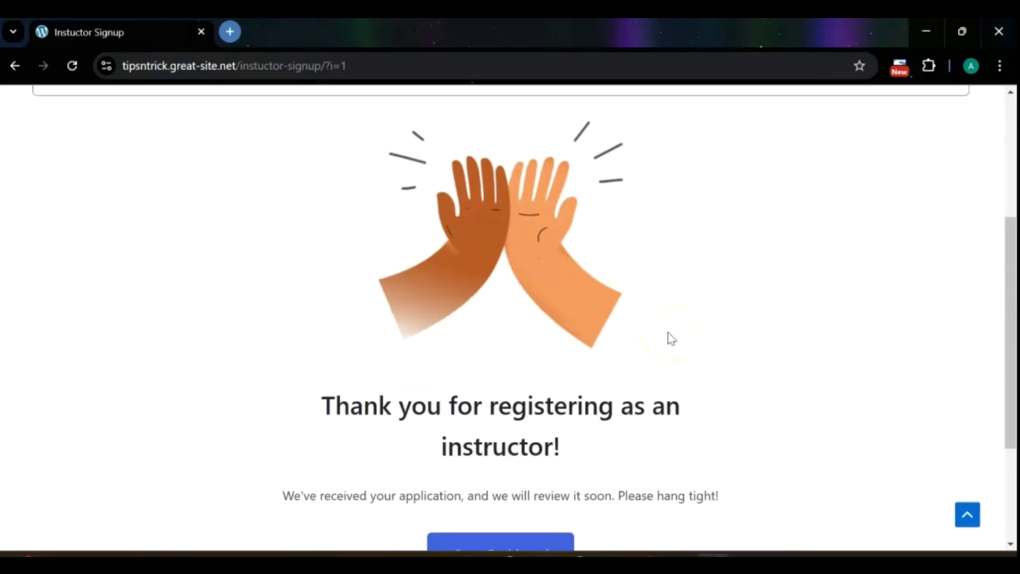
pyautogui.click(529, 399)
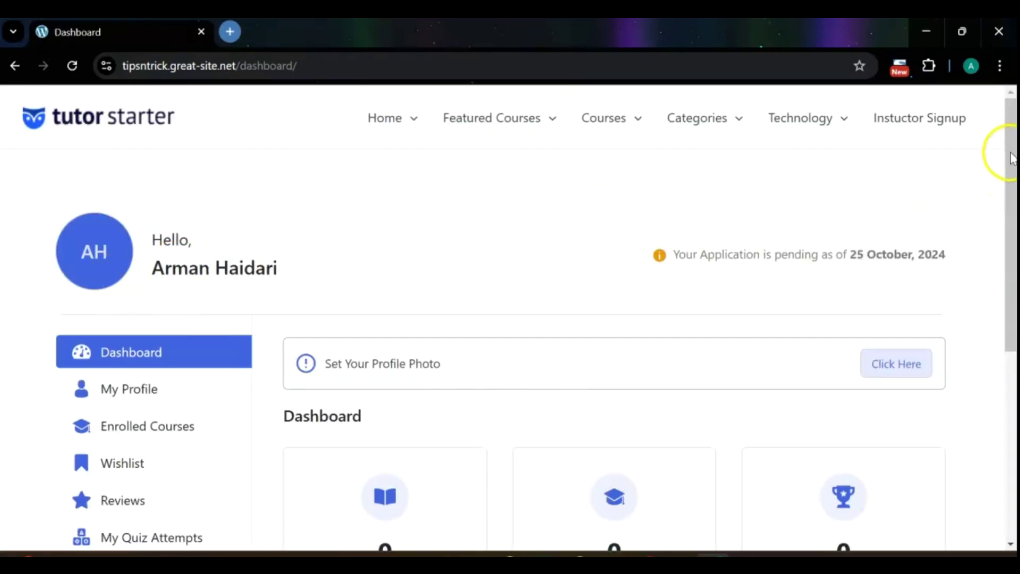
pyautogui.scroll(-1, 1012, 172)
pyautogui.moveTo(1012, 172); pyautogui.dragTo(1013, 293)
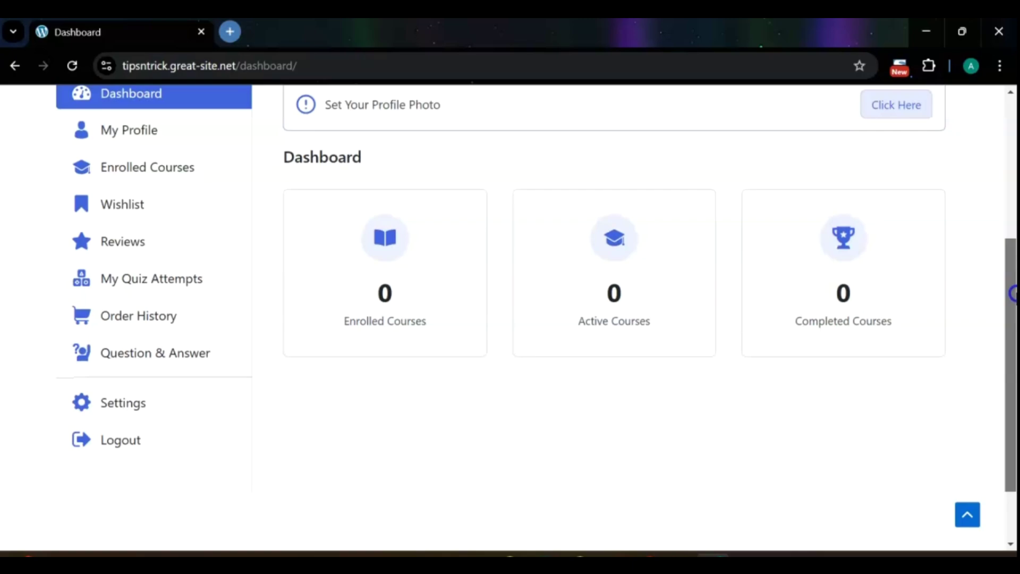
pyautogui.moveTo(1014, 294); pyautogui.dragTo(1003, 241)
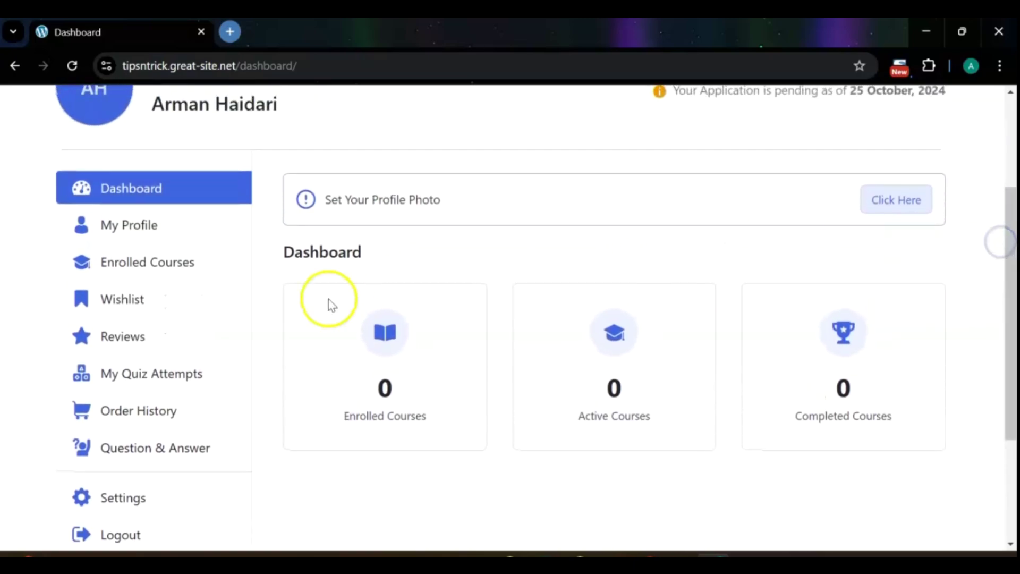
pyautogui.click(151, 223)
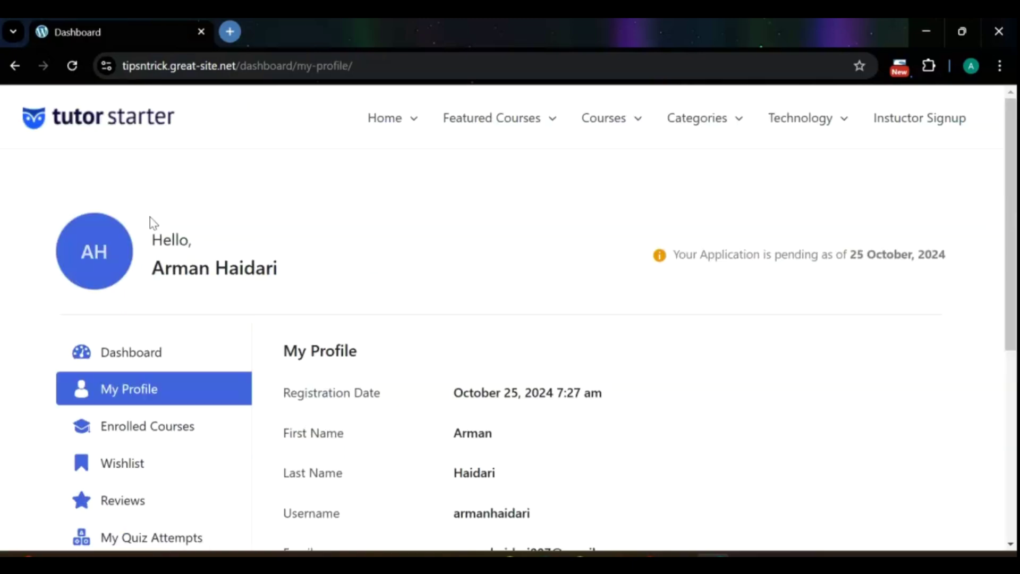
pyautogui.scroll(-6, 485, 221)
pyautogui.scroll(4, 485, 221)
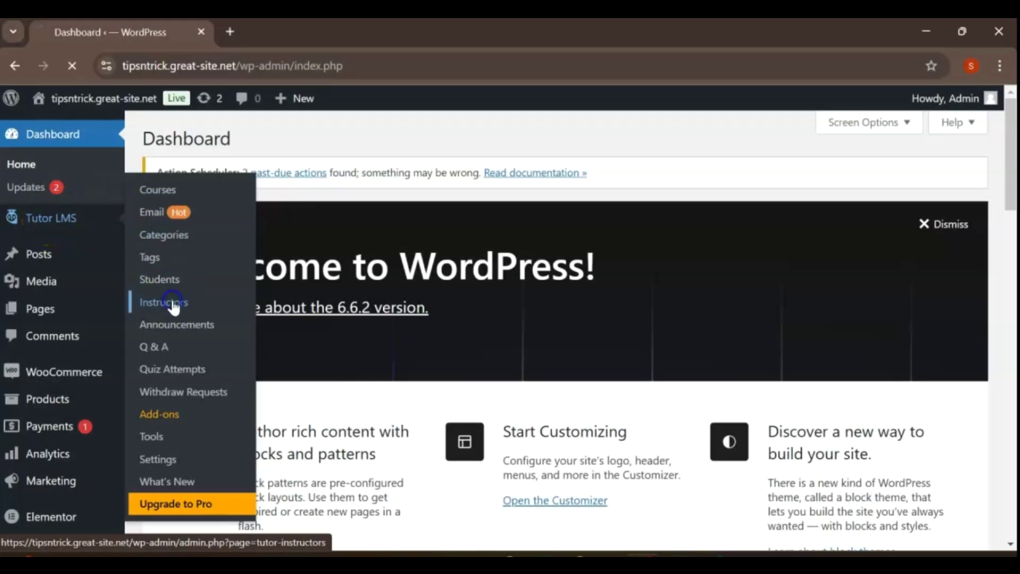
# - In the Tutor LMS Instructors list, dismiss the Elementor notice and set the pending applicant to Approved
pyautogui.click(171, 302)
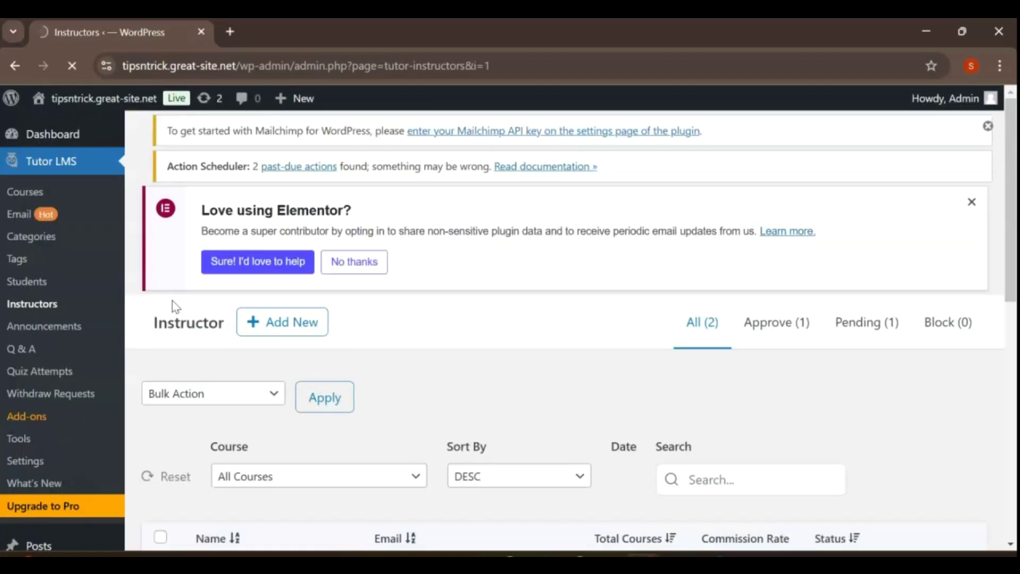
pyautogui.click(972, 201)
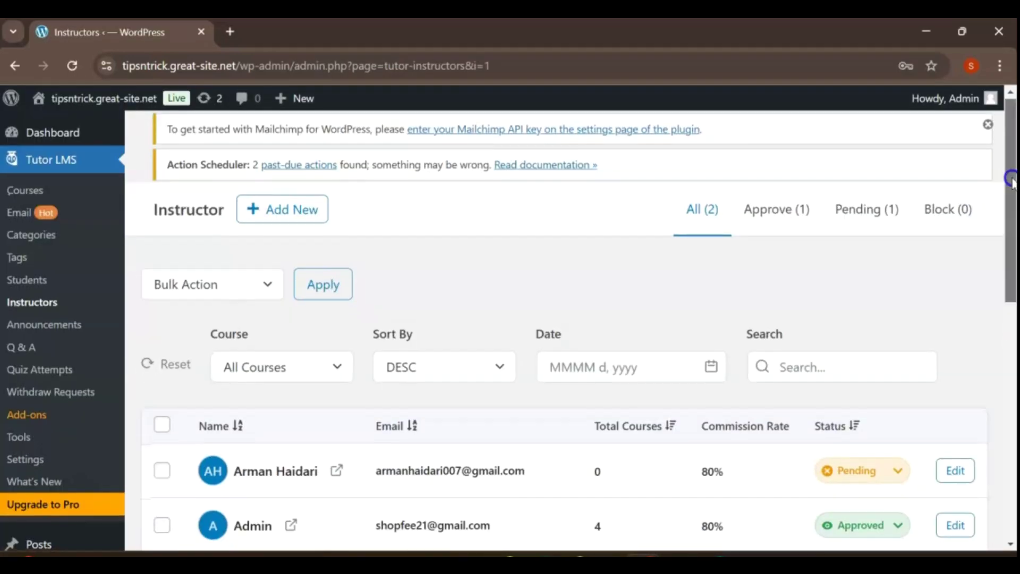
pyautogui.moveTo(1008, 181); pyautogui.dragTo(1012, 242)
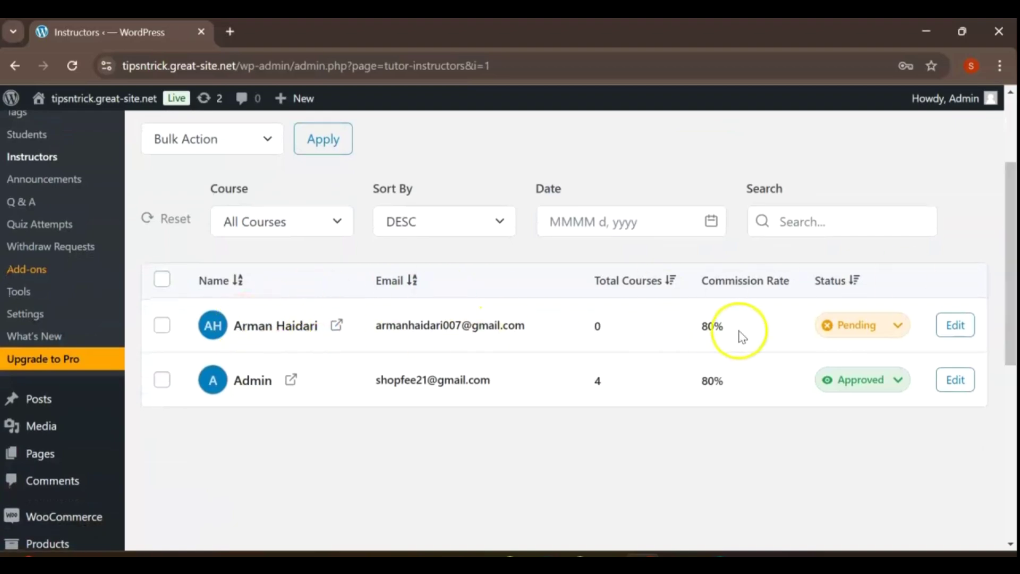
pyautogui.click(899, 362)
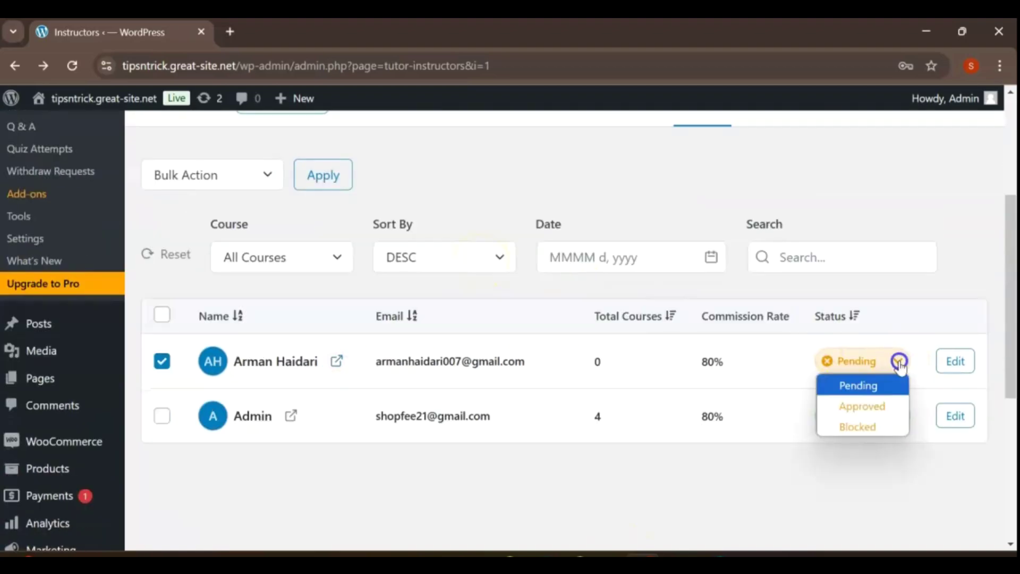
pyautogui.click(428, 493)
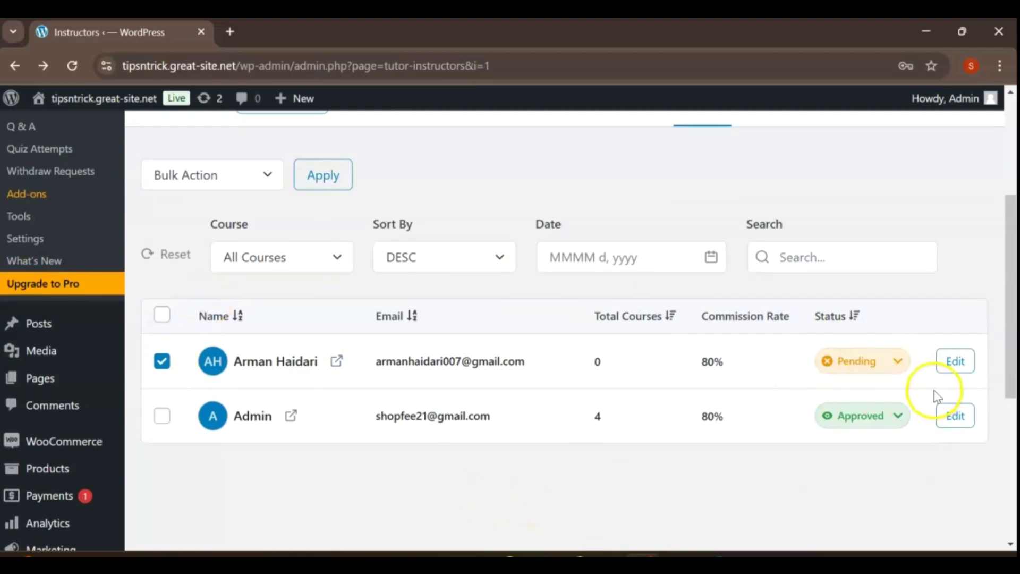
pyautogui.click(900, 363)
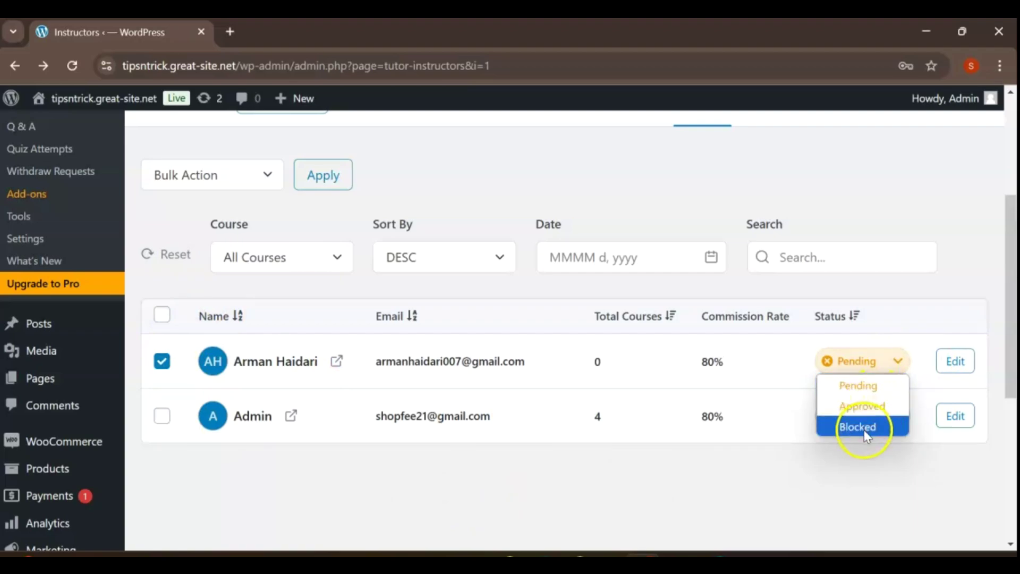
pyautogui.click(862, 408)
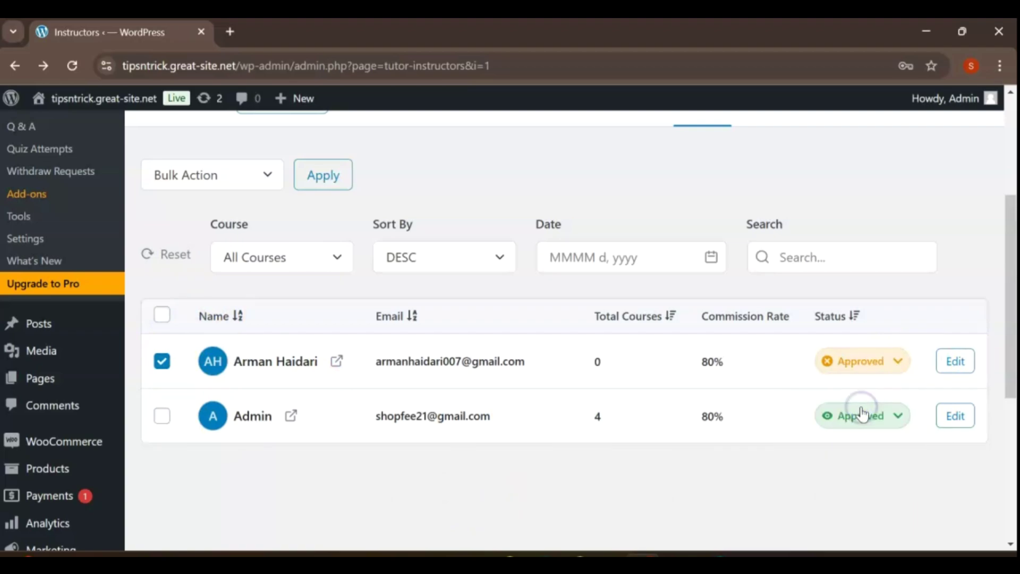
pyautogui.click(956, 364)
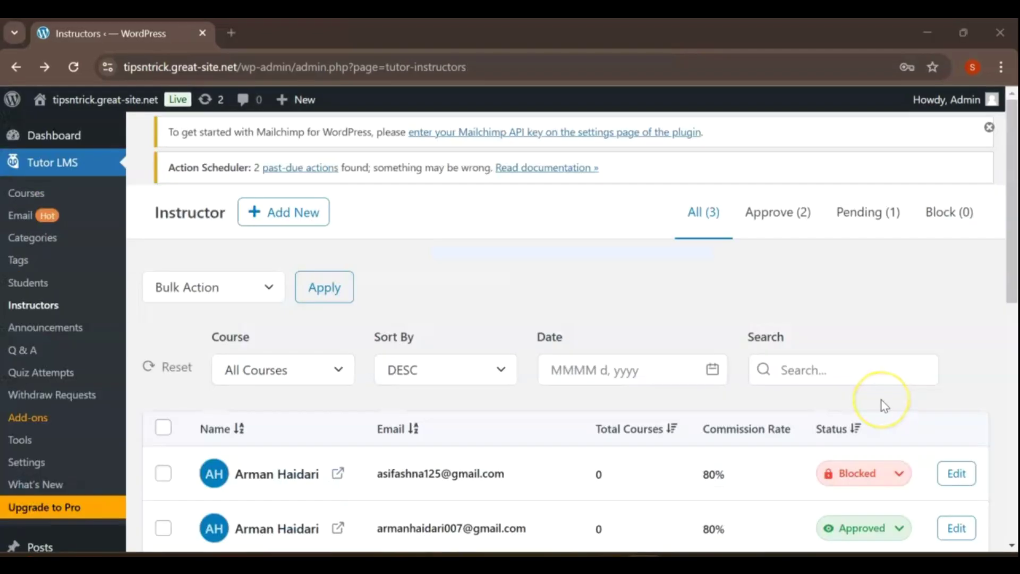
# - Change the blocked applicant's status to Approved
pyautogui.scroll(-2, 1004, 243)
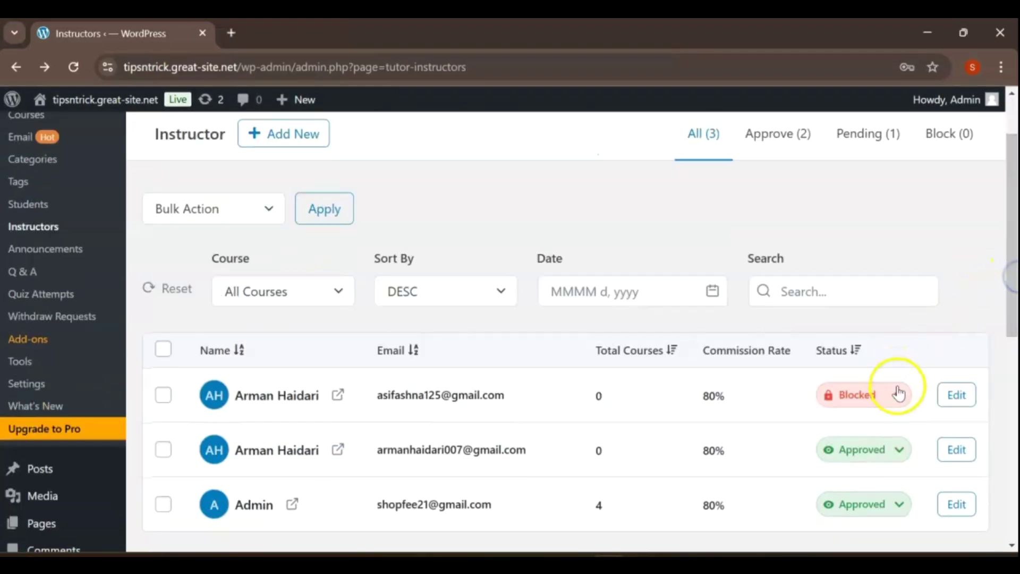
pyautogui.click(896, 395)
pyautogui.click(863, 460)
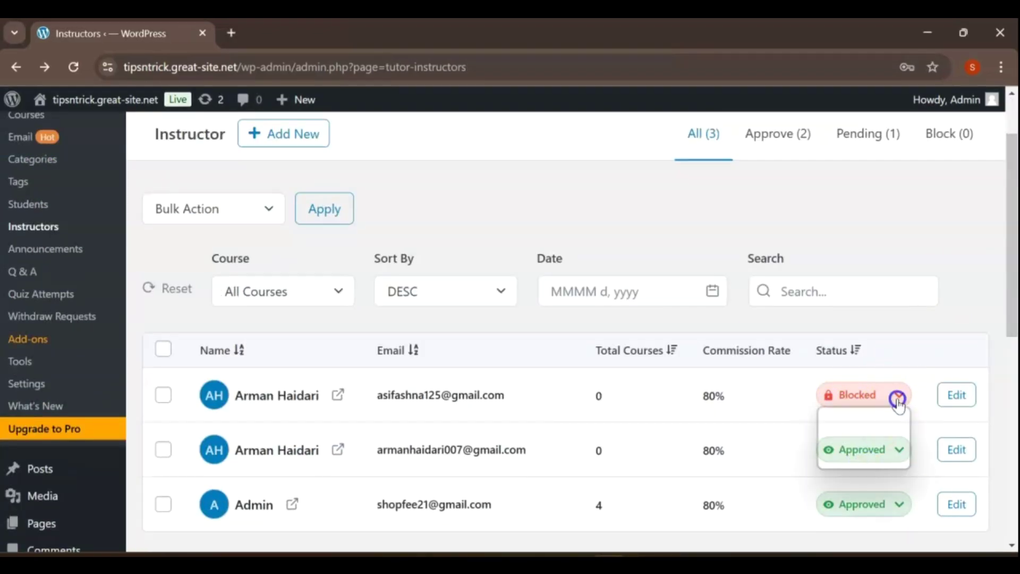
pyautogui.click(897, 394)
pyautogui.click(861, 440)
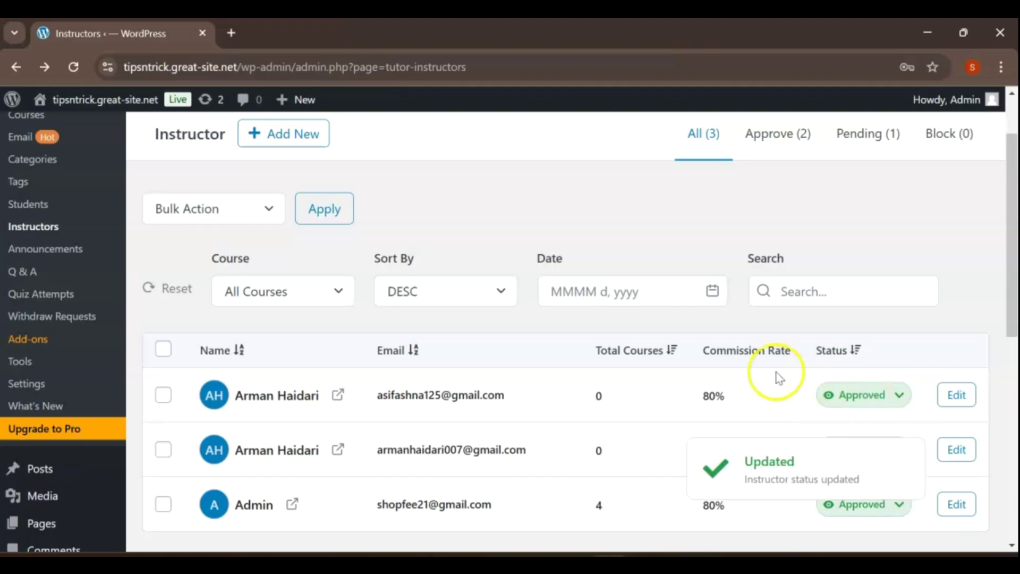
# - Open the Add New Instructor form, then close it without adding anyone
pyautogui.click(282, 136)
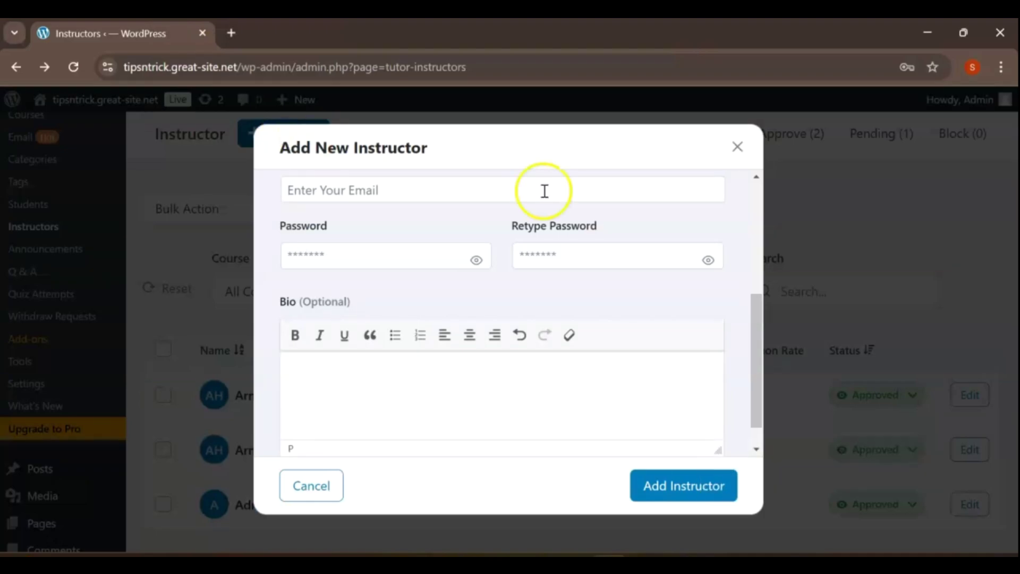
pyautogui.moveTo(754, 341); pyautogui.dragTo(757, 448)
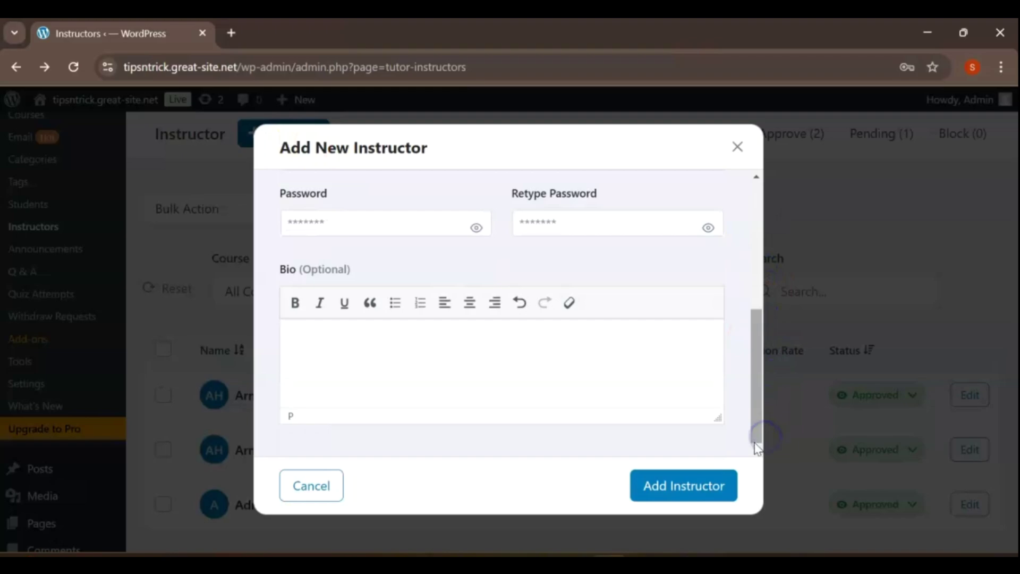
pyautogui.click(738, 146)
pyautogui.scroll(2, 772, 265)
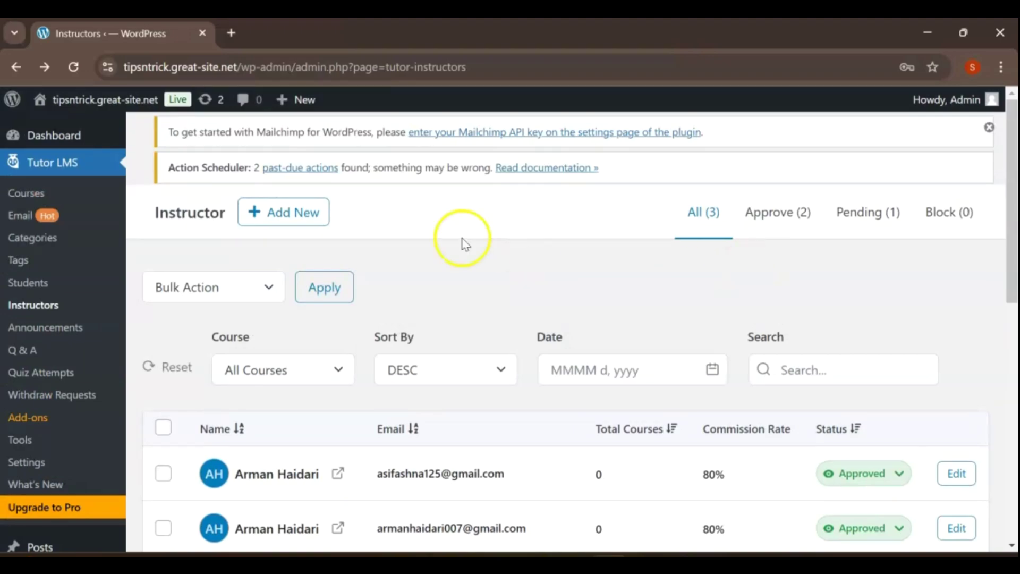
pyautogui.moveTo(64, 101)
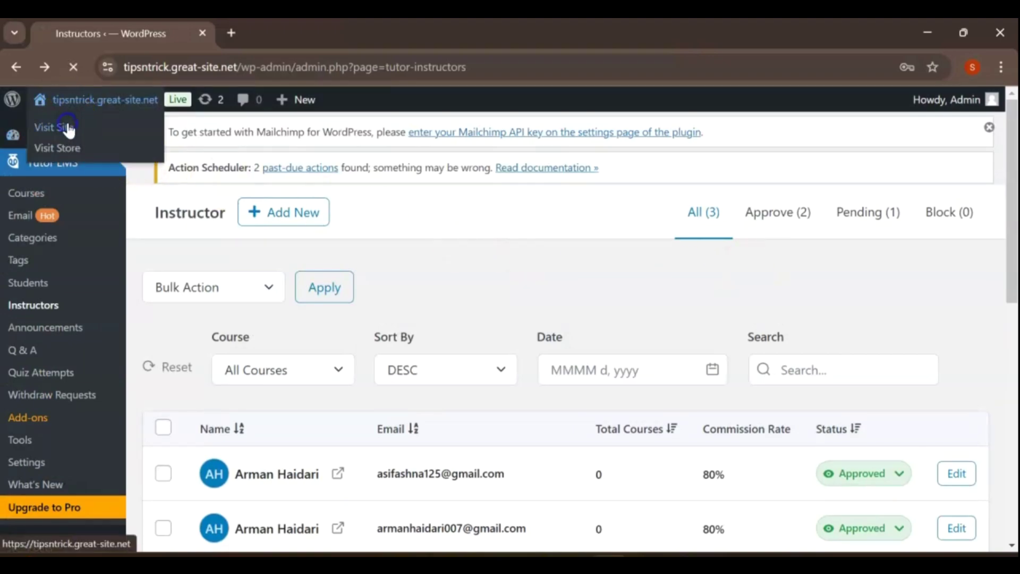